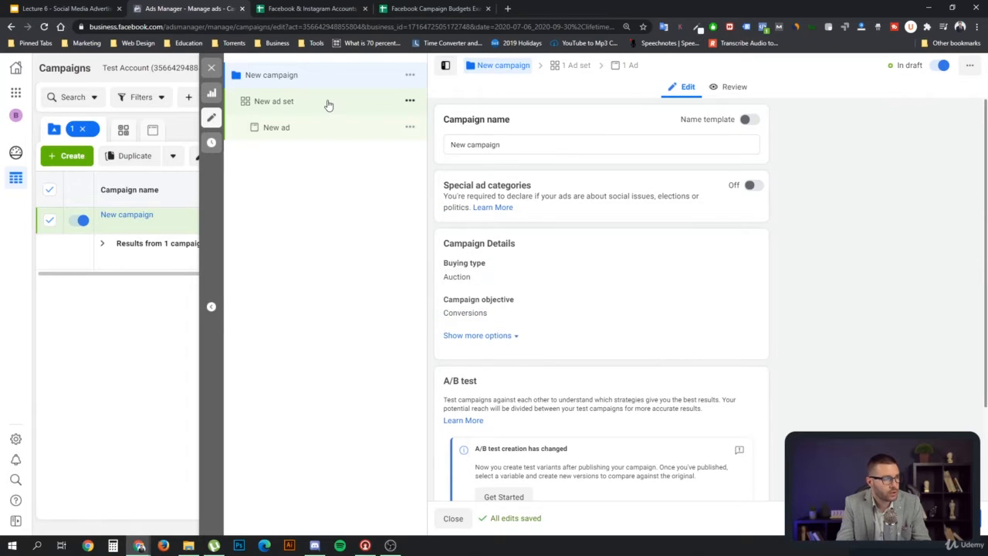
Rename the new campaign to "Standard Campaign - Purchases".
click(299, 106)
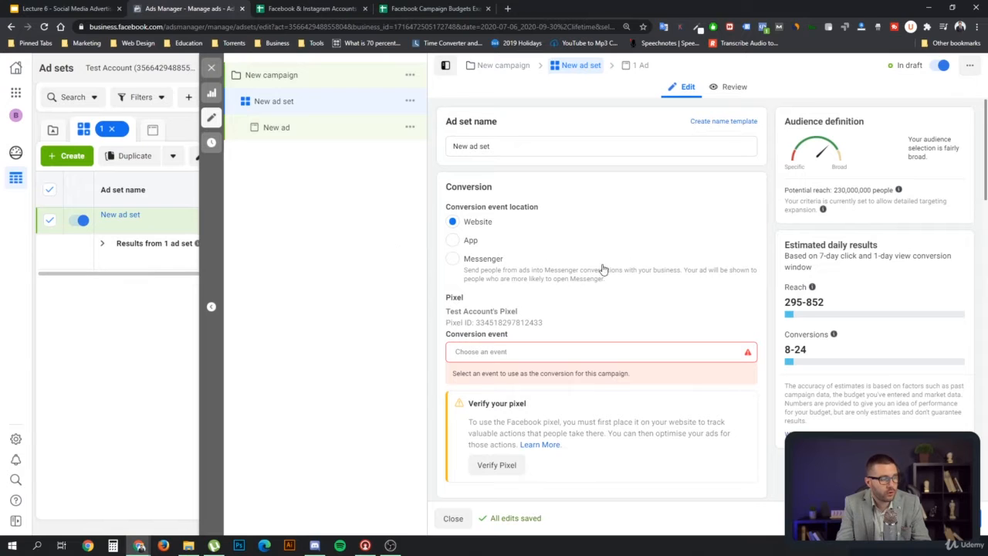
click(307, 83)
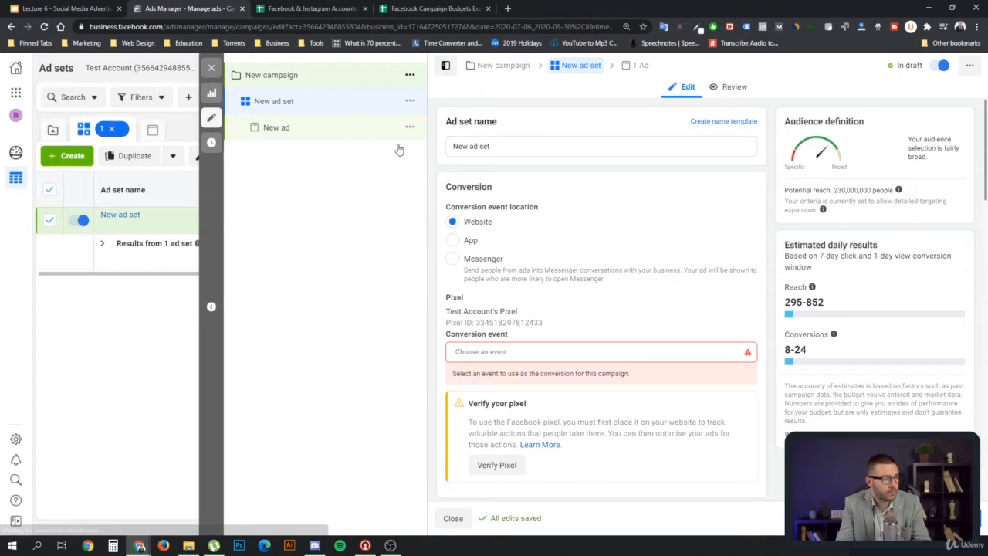
drag(524, 144, 363, 141)
text(Standard Campaign - P)
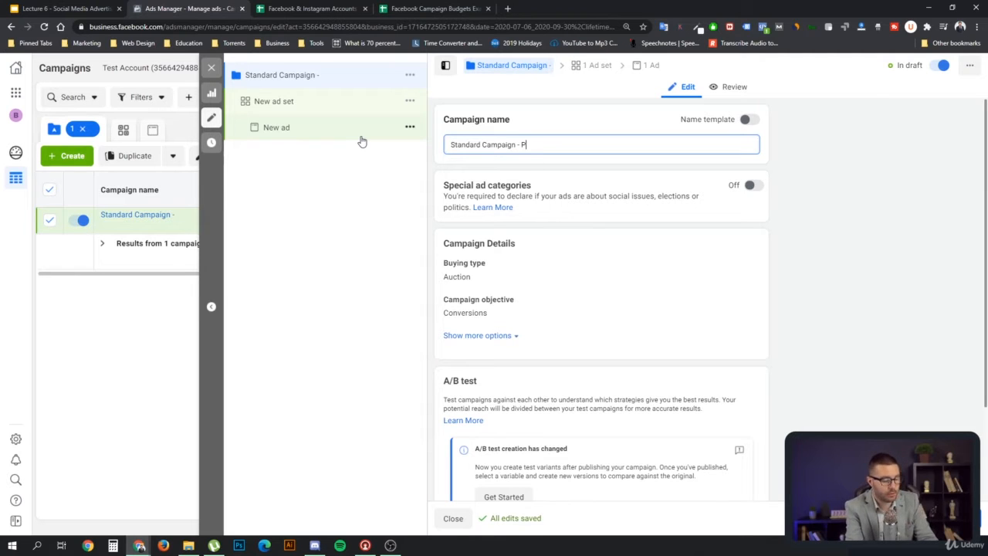
text(urchase)
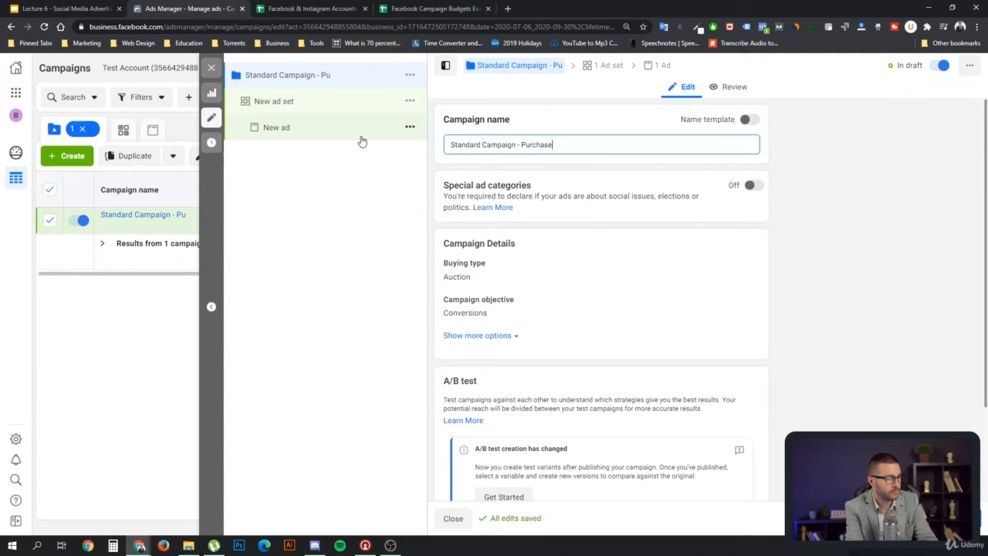
text(s -)
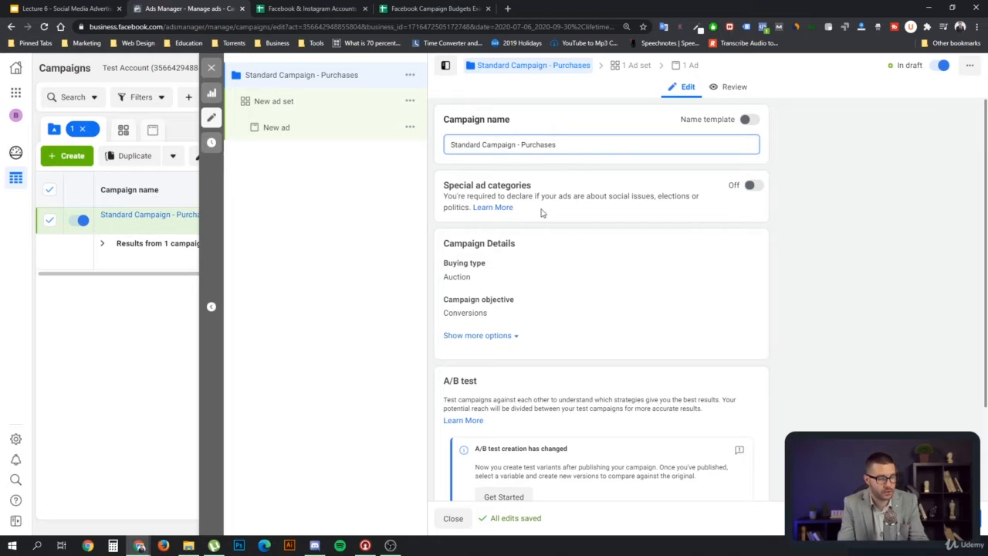
Set the new ad set's website conversion event to Purchase and recheck the campaign-level details.
click(290, 103)
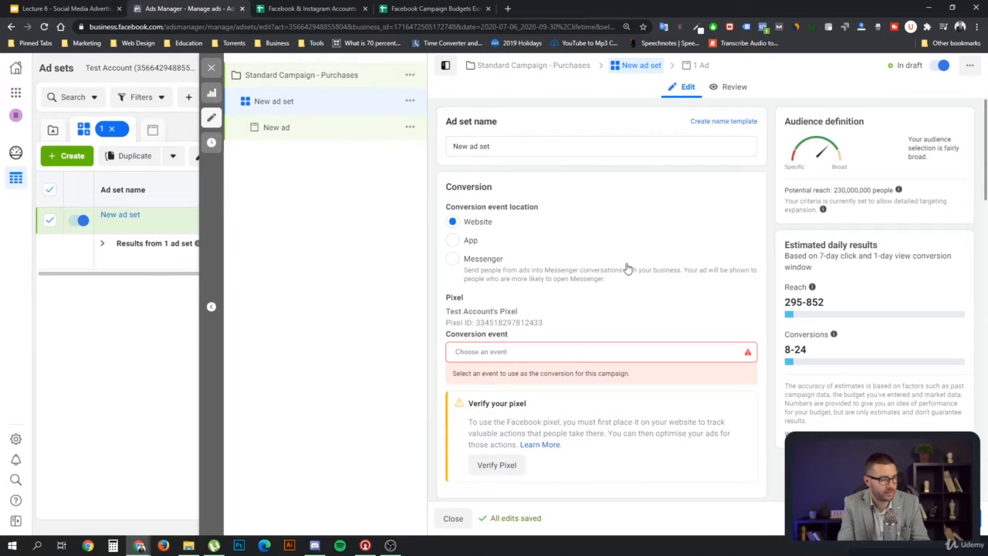
click(562, 352)
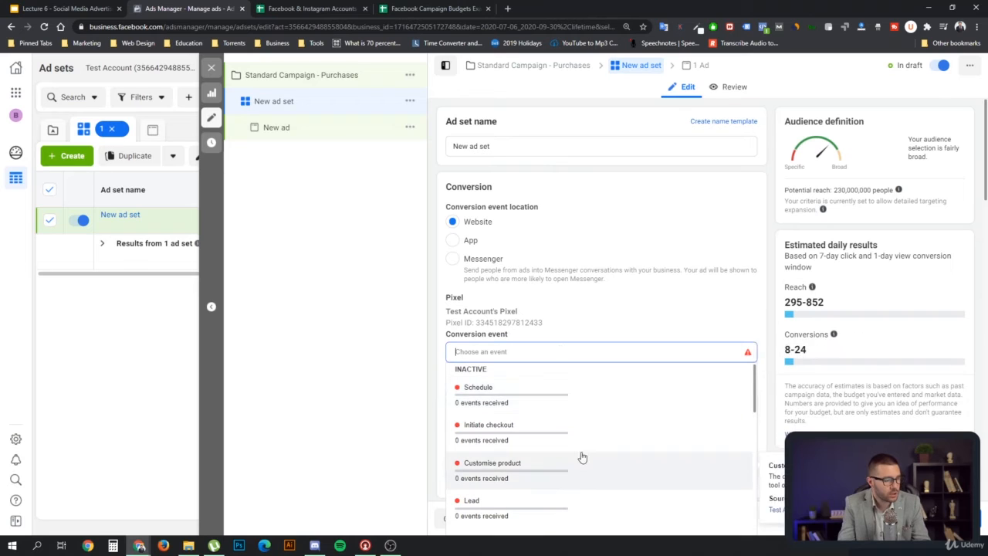
scroll(582, 450, down, 2)
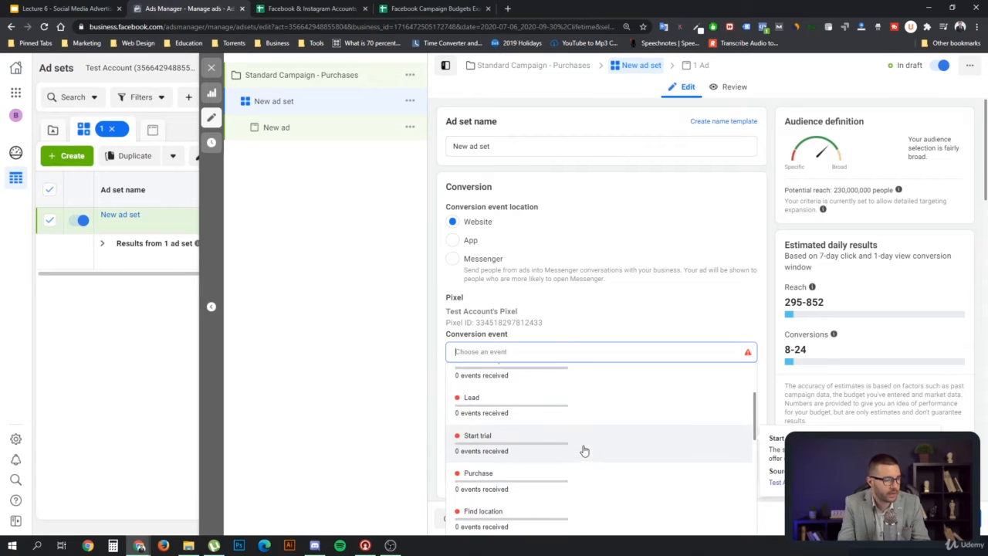
click(547, 488)
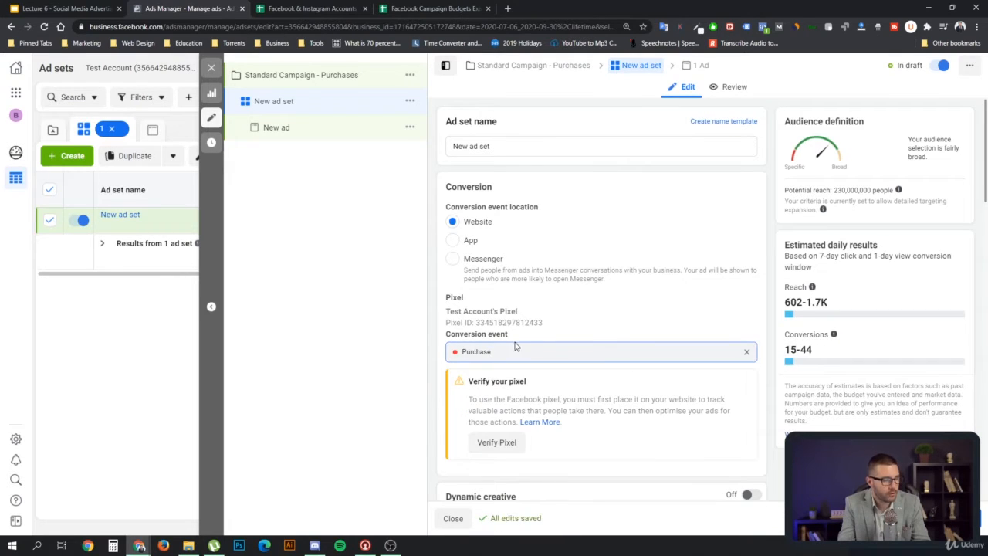
scroll(576, 331, down, 1)
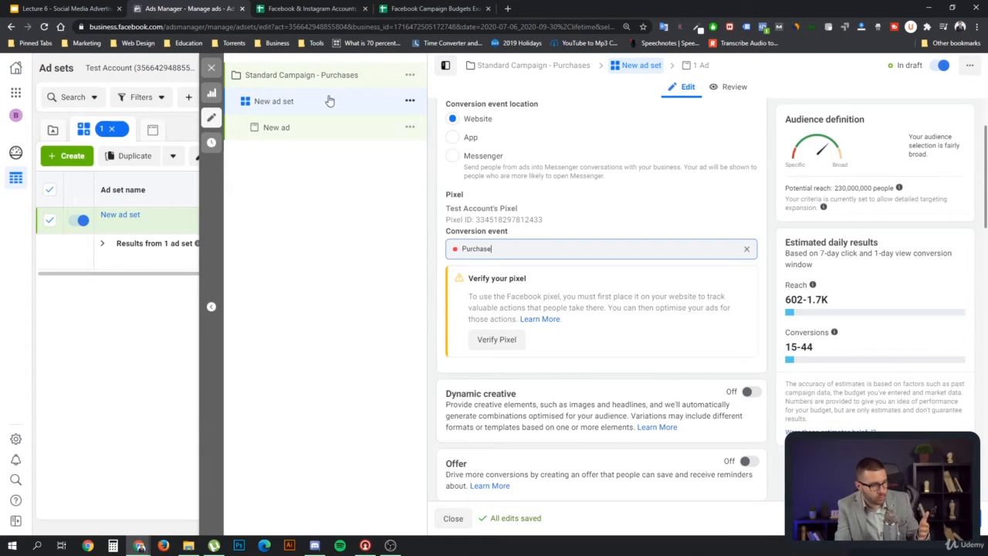
click(311, 77)
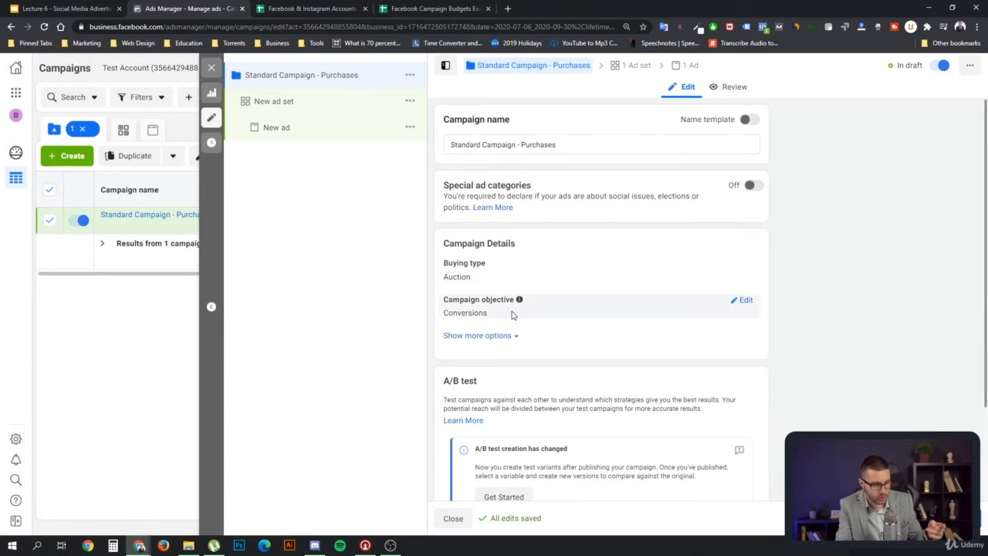
click(284, 103)
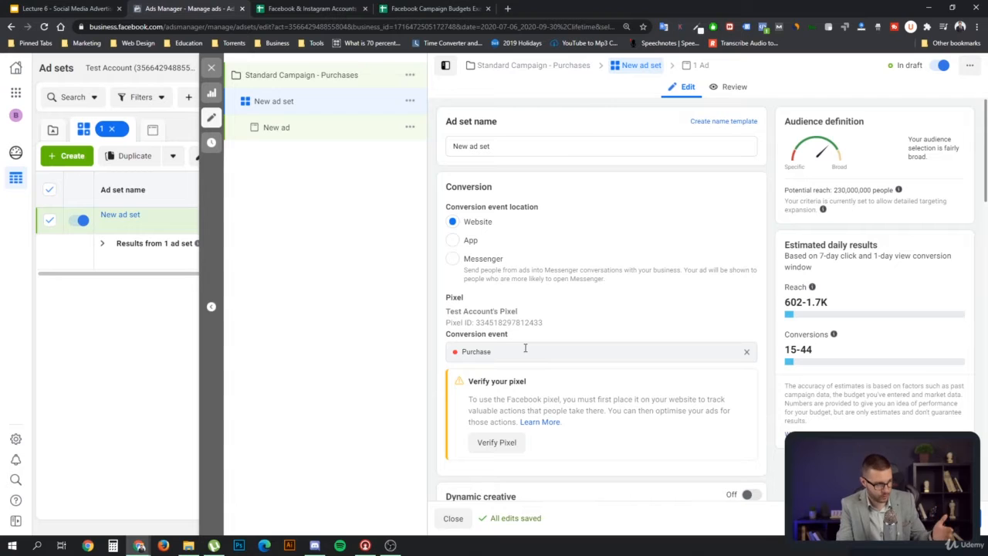
Fill in the new ad's creative with primary text "Primary Text", headline "Headline" and description "Description".
click(294, 130)
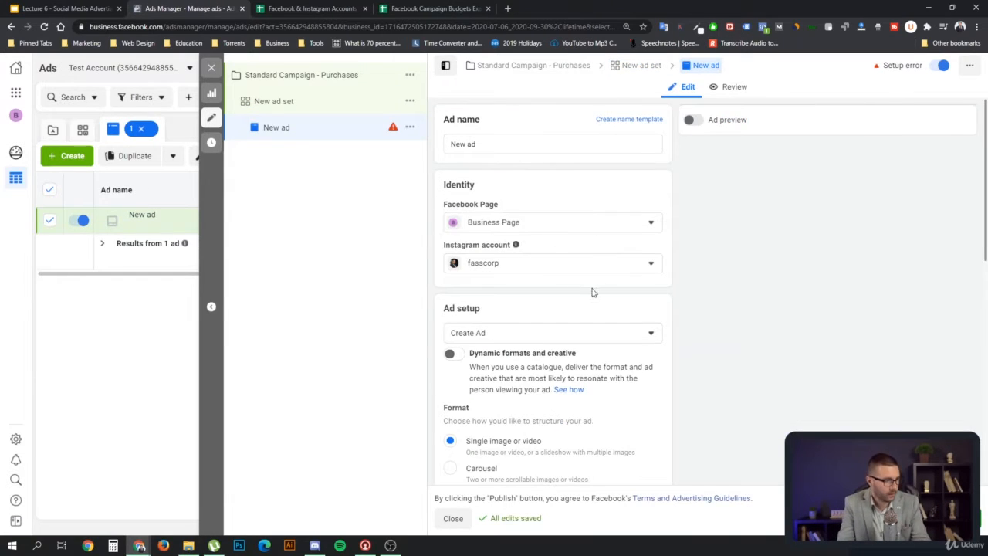
scroll(591, 288, down, 3)
scroll(574, 291, up, 3)
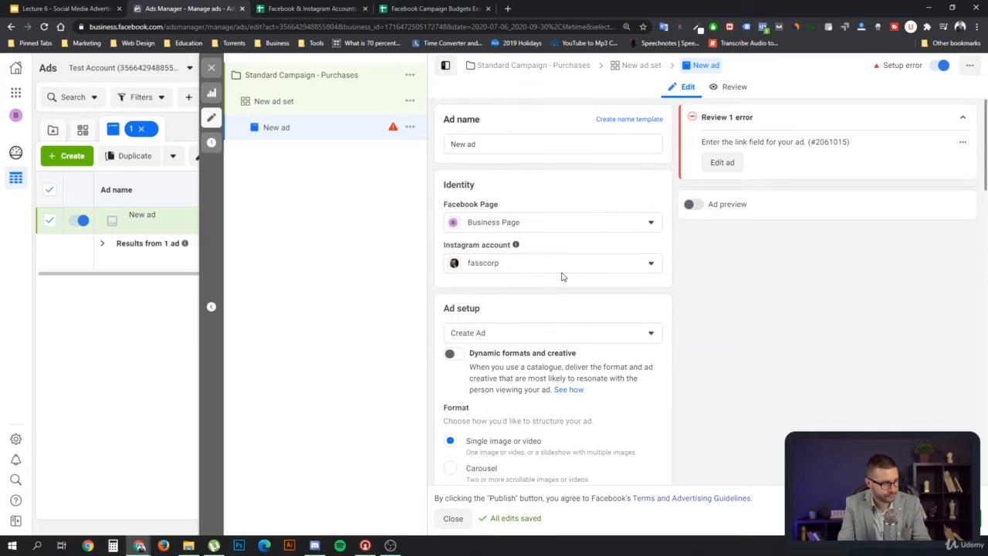
scroll(563, 278, down, 5)
scroll(562, 298, down, 2)
click(466, 263)
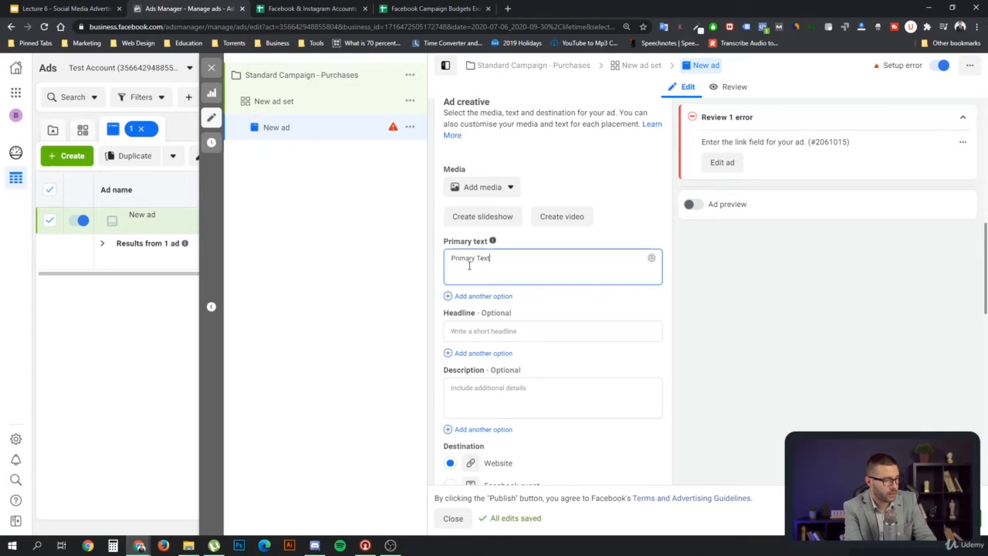
key(Tab)
key(Tab)
key(Tab)
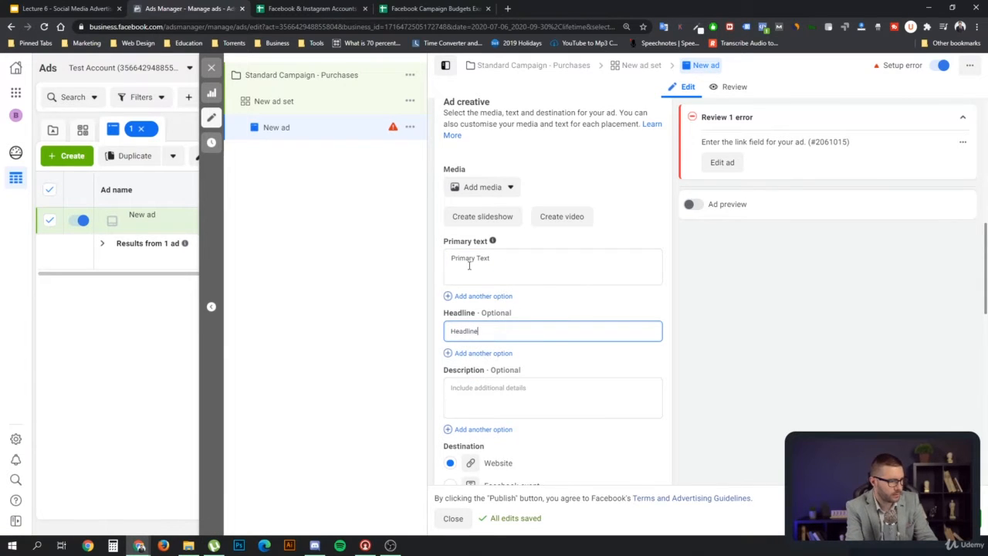
key(Tab)
key(Tab)
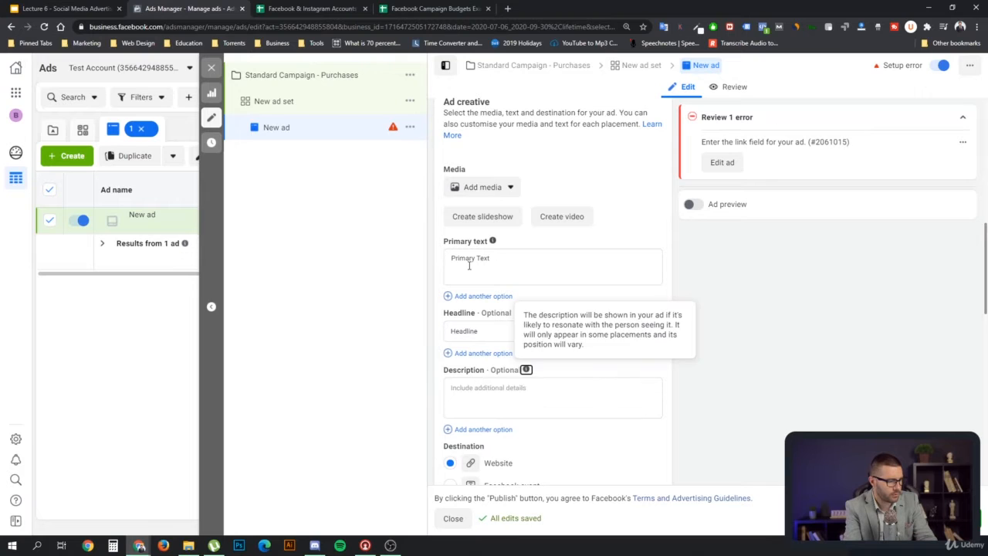
key(Tab)
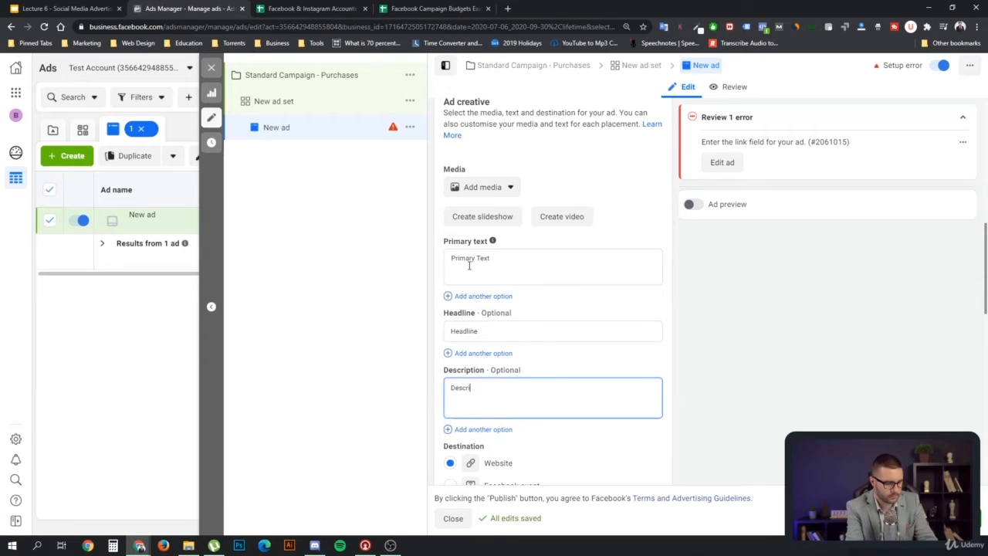
key(Tab)
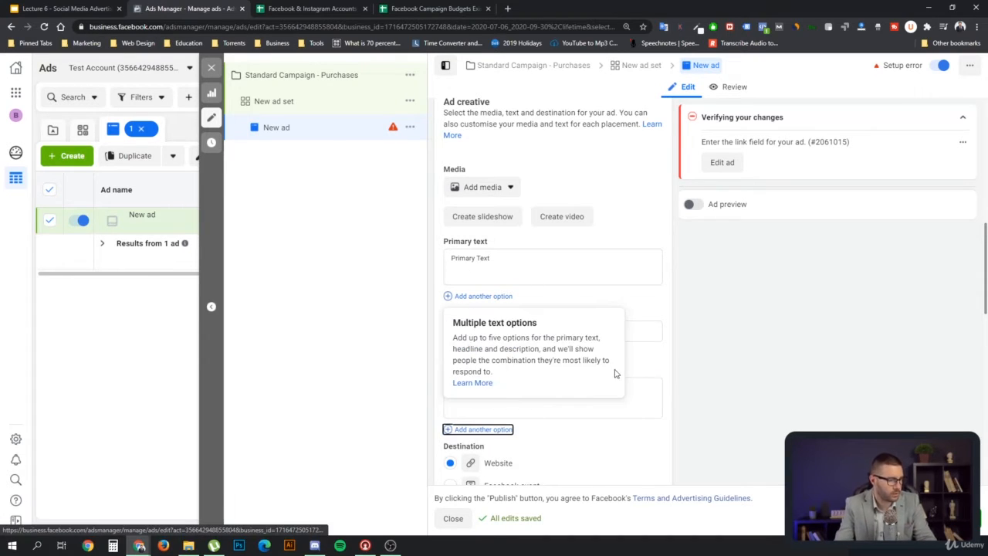
Set the ad's website destination URL to startup-masters.com.
scroll(637, 360, down, 2)
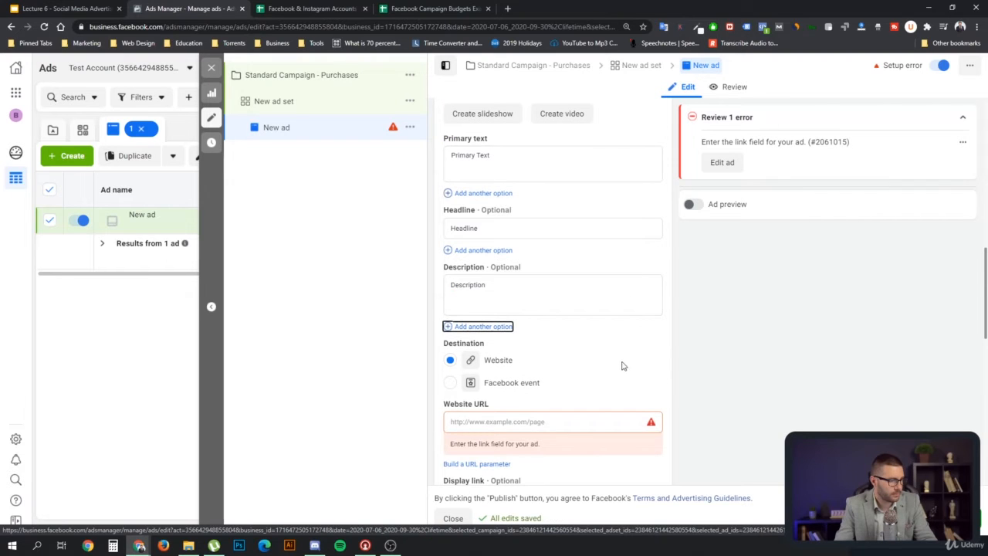
click(528, 421)
text(startup)
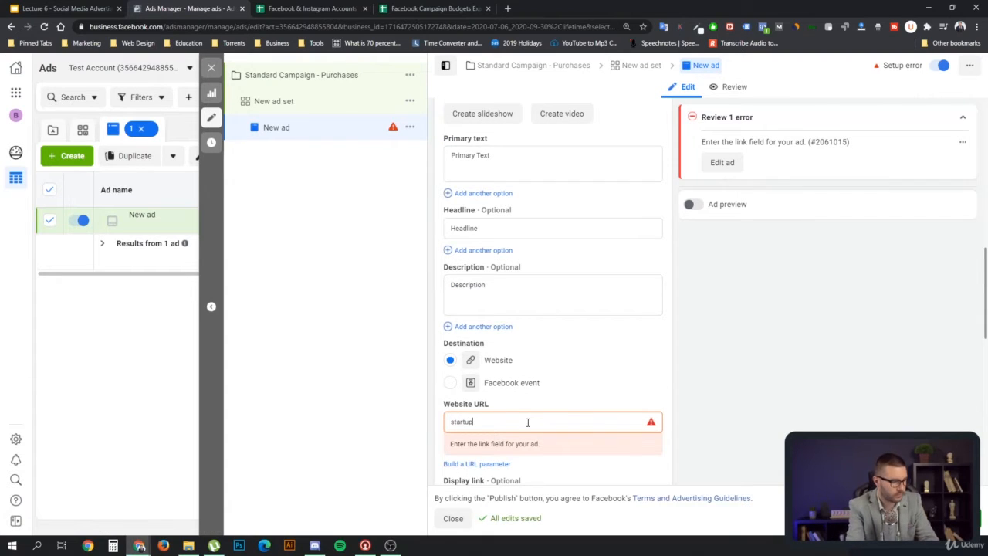
text(-masters)
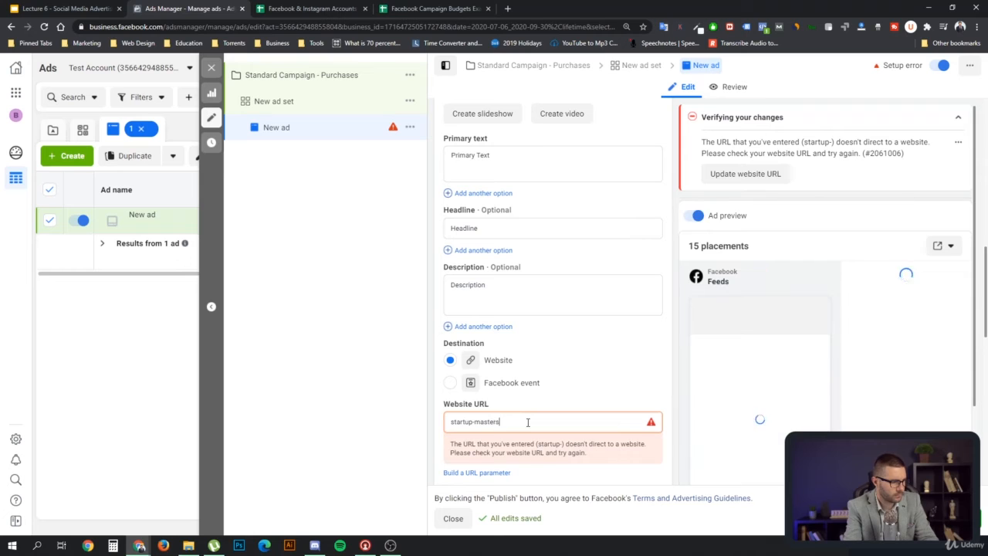
text(.com)
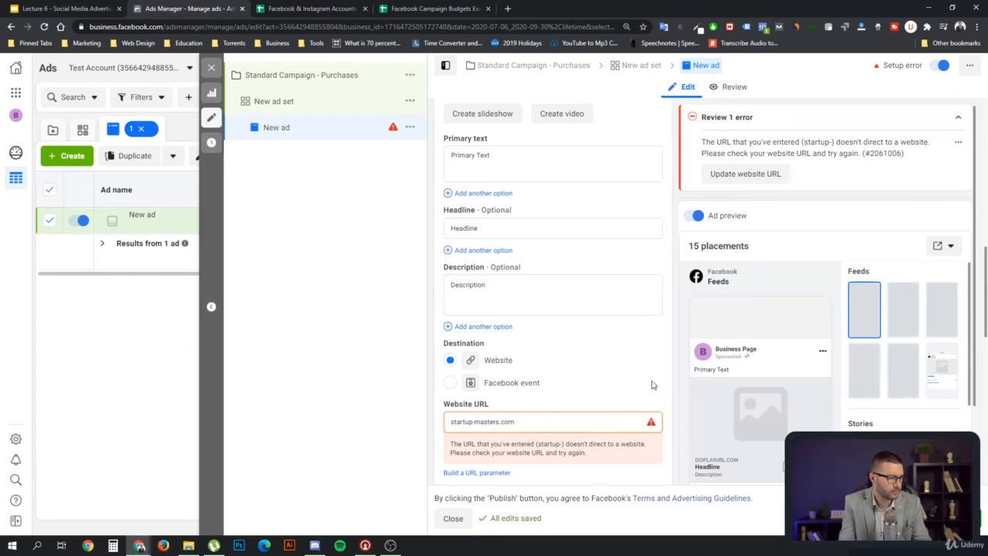
click(625, 367)
scroll(625, 366, down, 1)
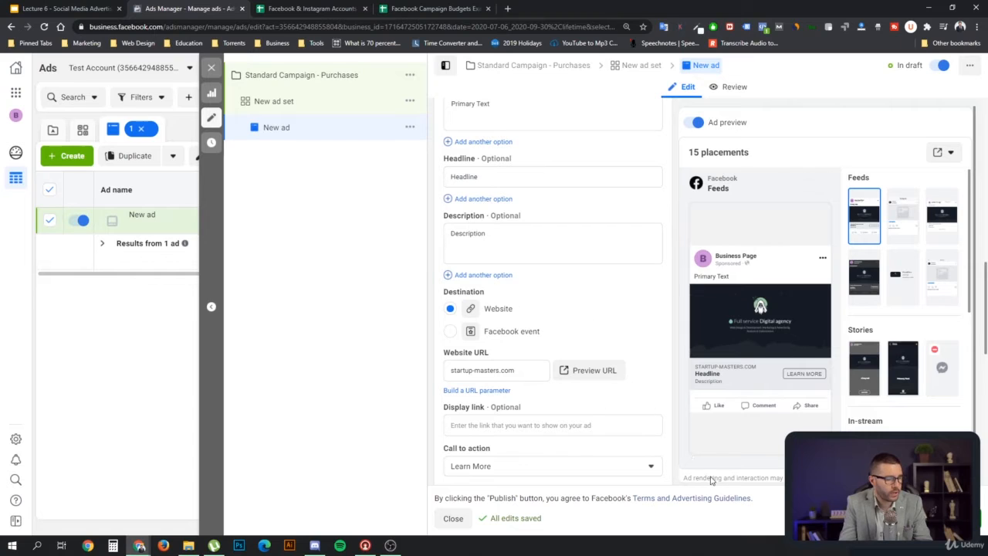
Look over the ad's call to action and creative settings, and close the ad editor.
click(453, 519)
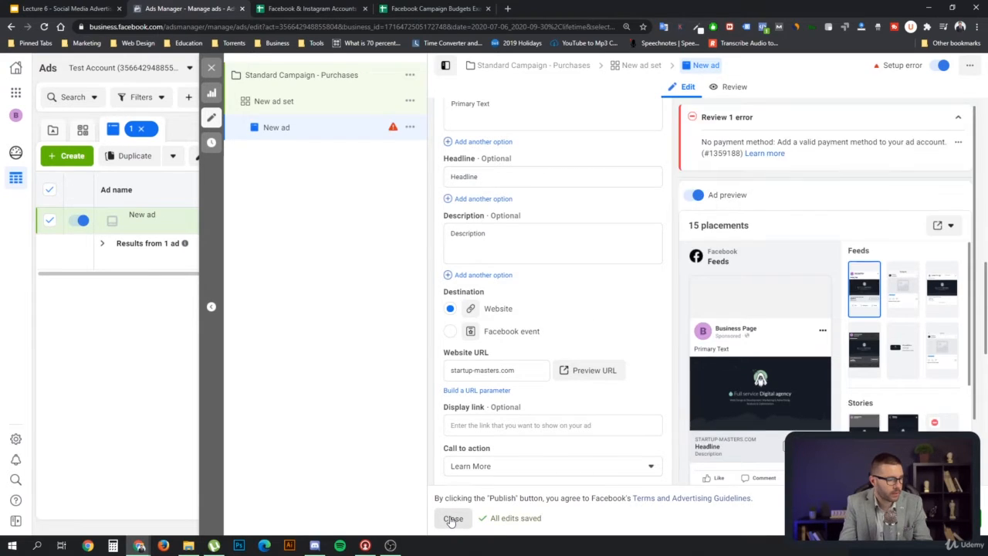
scroll(533, 309, down, 5)
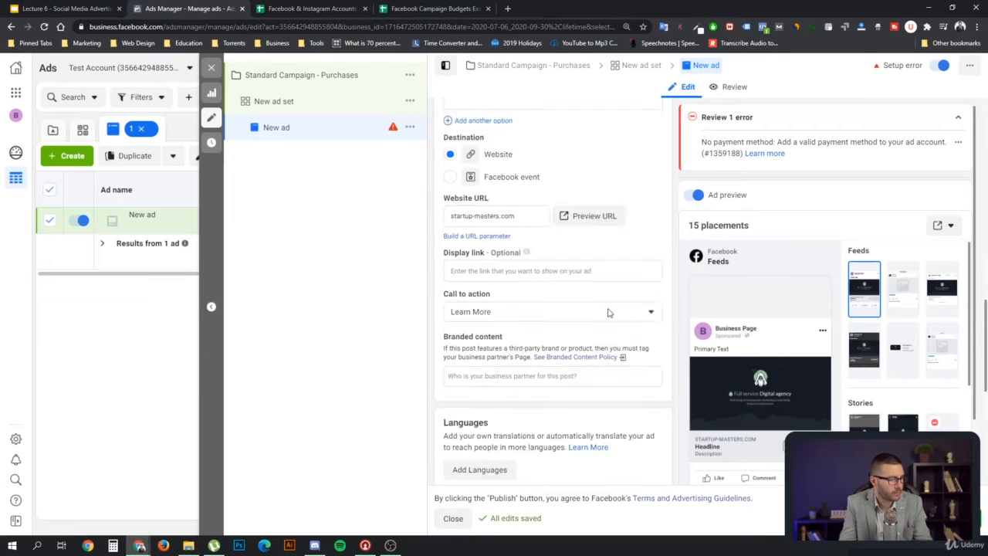
scroll(598, 305, up, 5)
scroll(596, 246, up, 3)
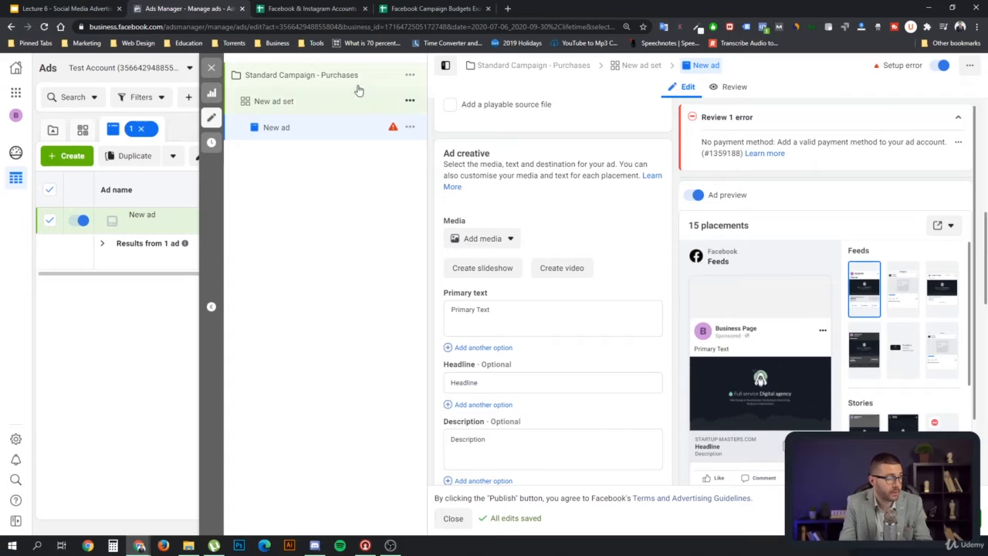
click(212, 67)
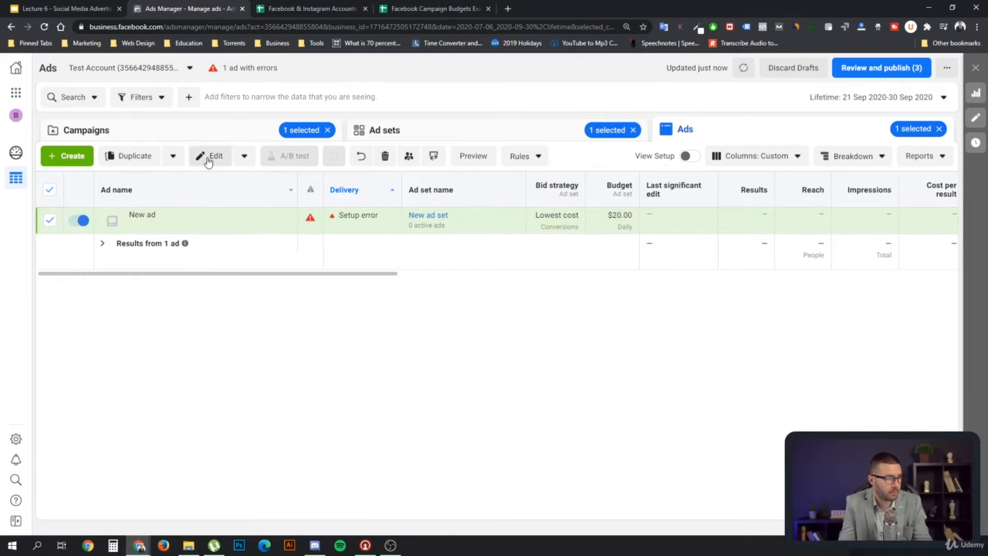
Compare the campaign, ad set and ad levels of the draft, checking where the budget is set.
click(187, 130)
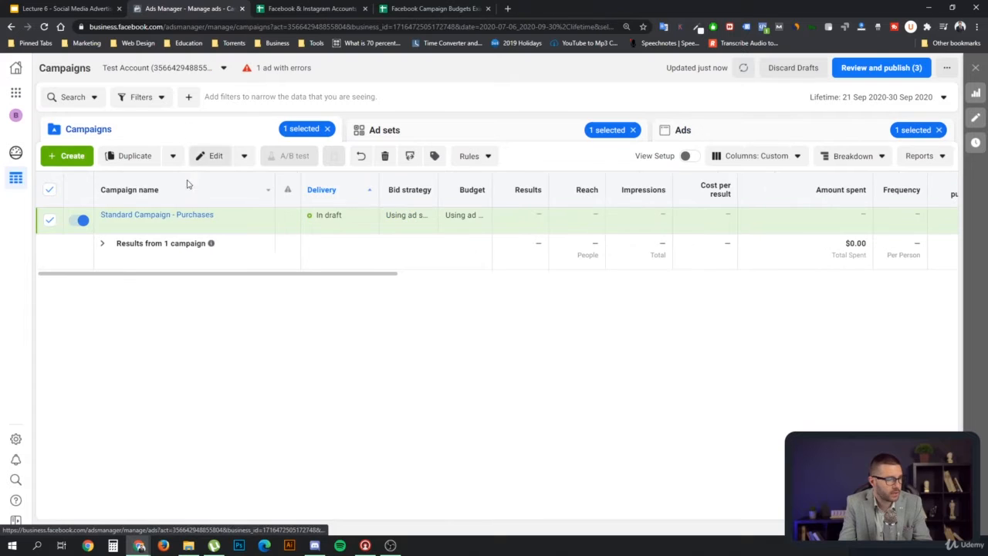
mouse_move(193, 223)
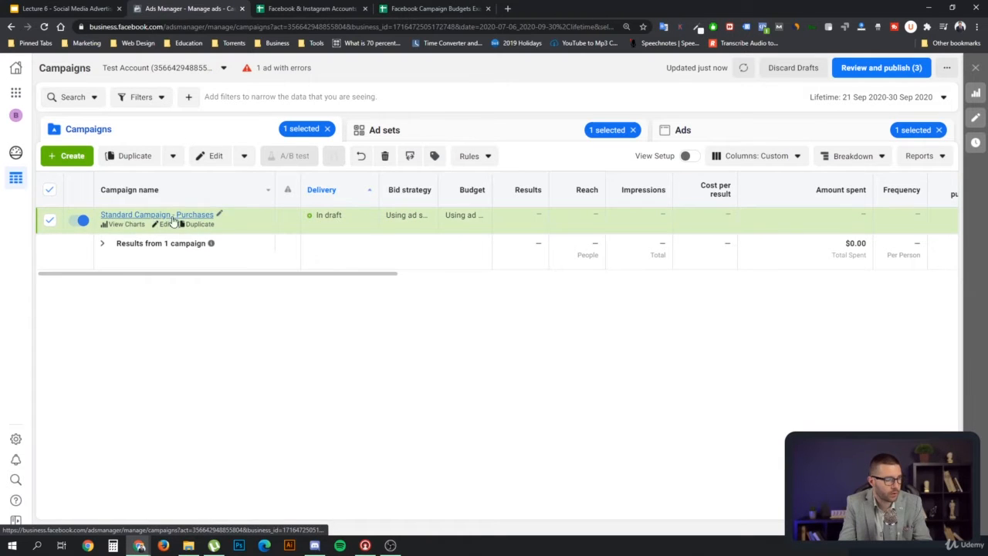
click(398, 130)
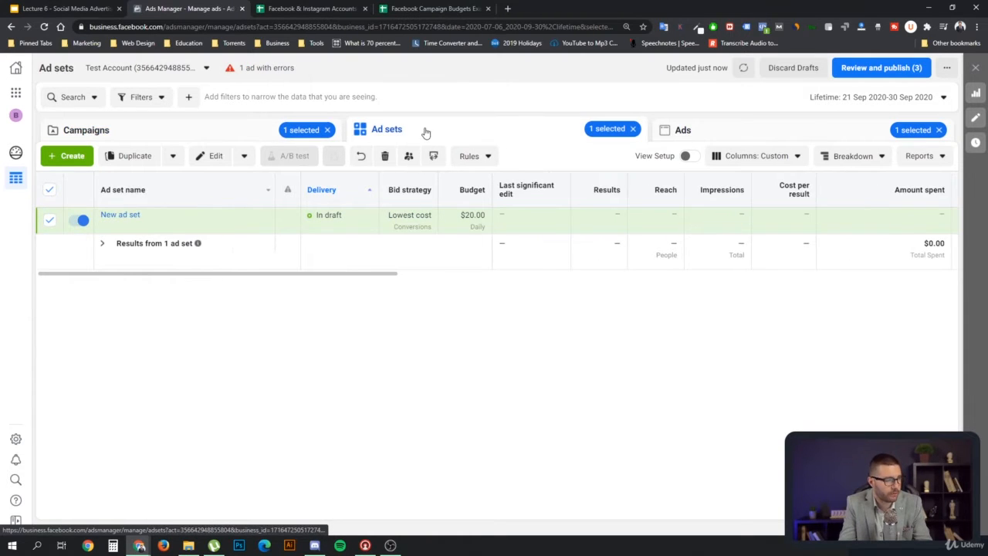
mouse_move(338, 226)
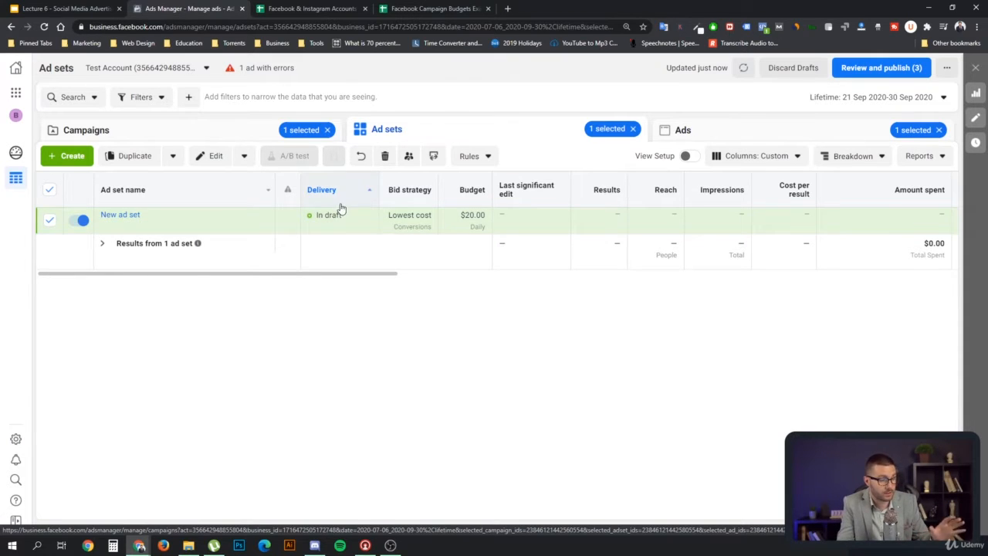
click(745, 132)
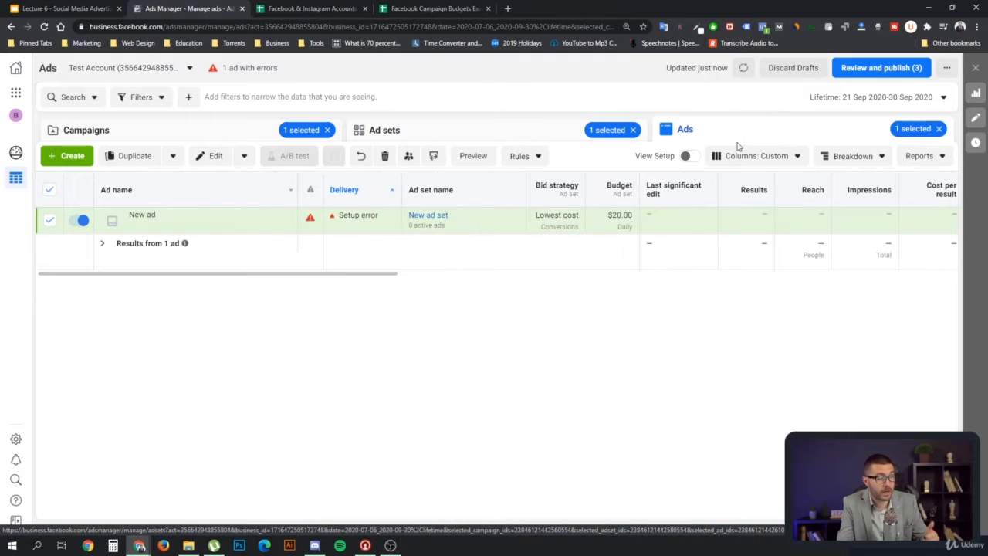
click(514, 133)
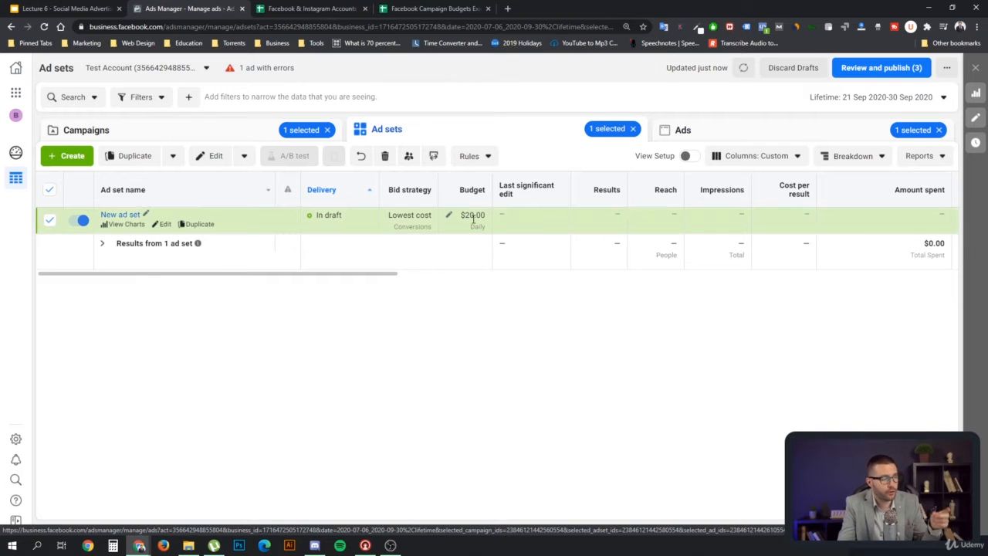
click(678, 130)
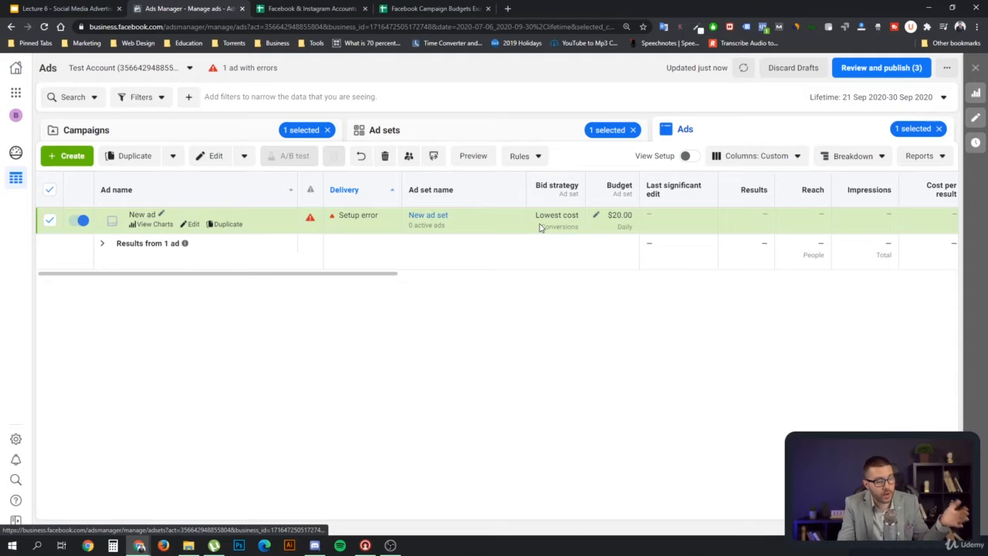
Review the ad set level's budget and check the account structure spreadsheet for which settings belong to the ad set level.
click(488, 131)
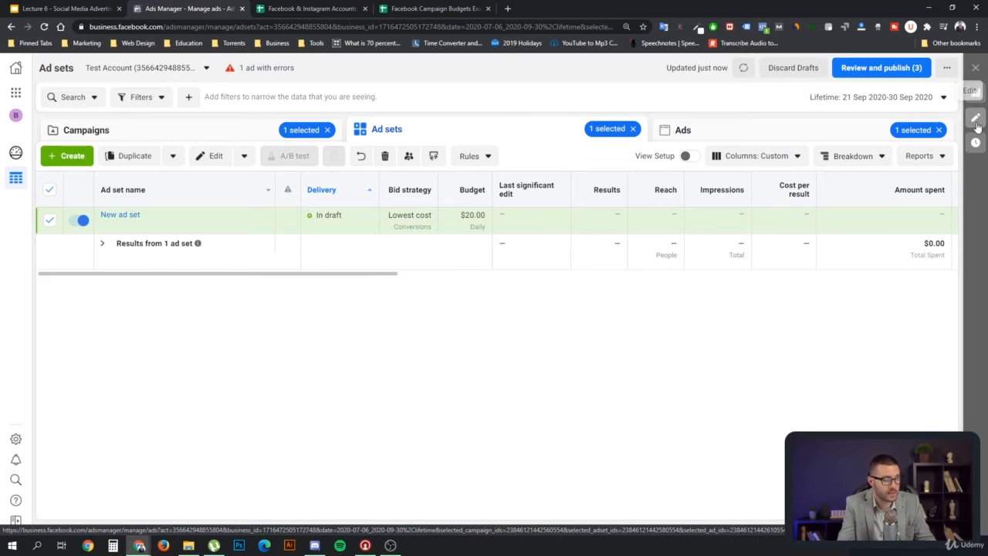
click(436, 10)
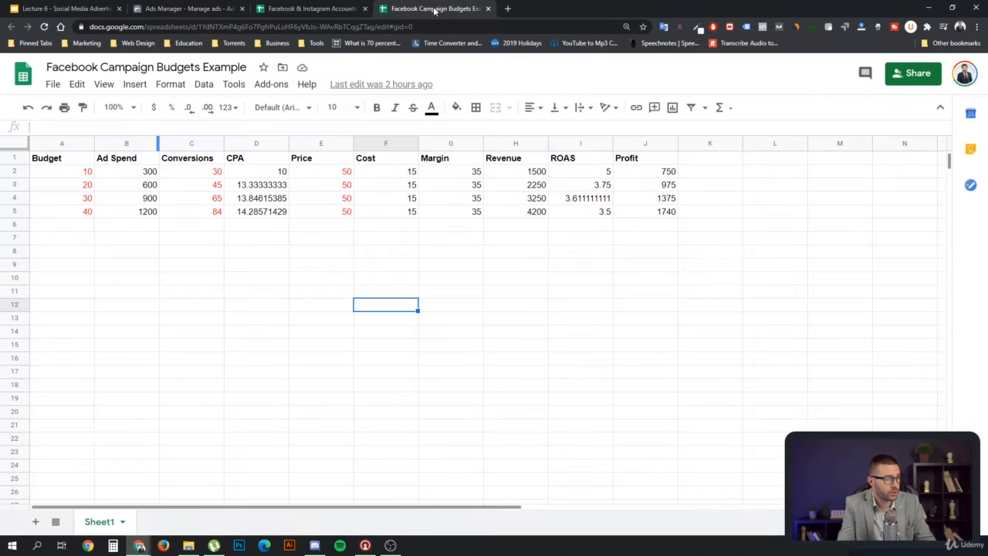
click(343, 14)
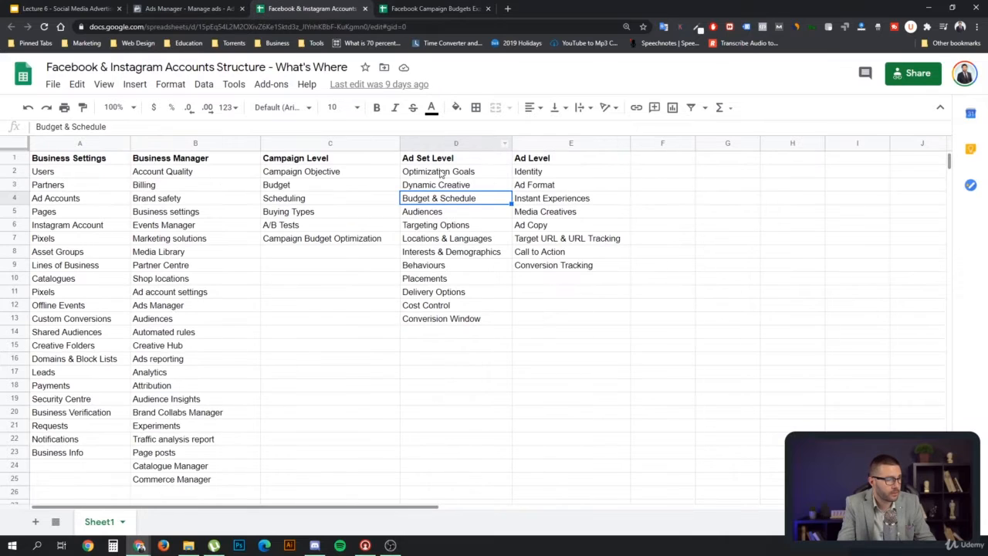
drag(443, 174, 464, 307)
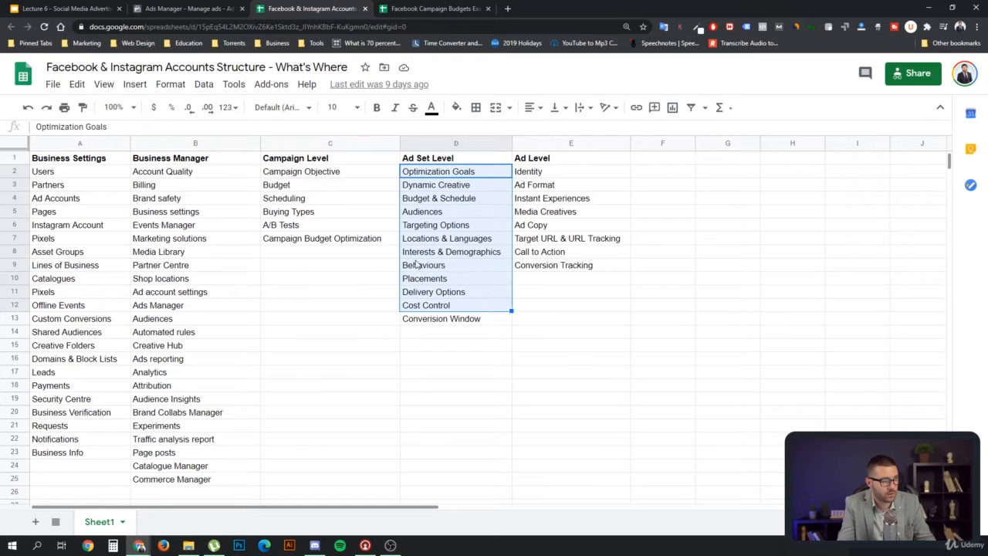
click(191, 10)
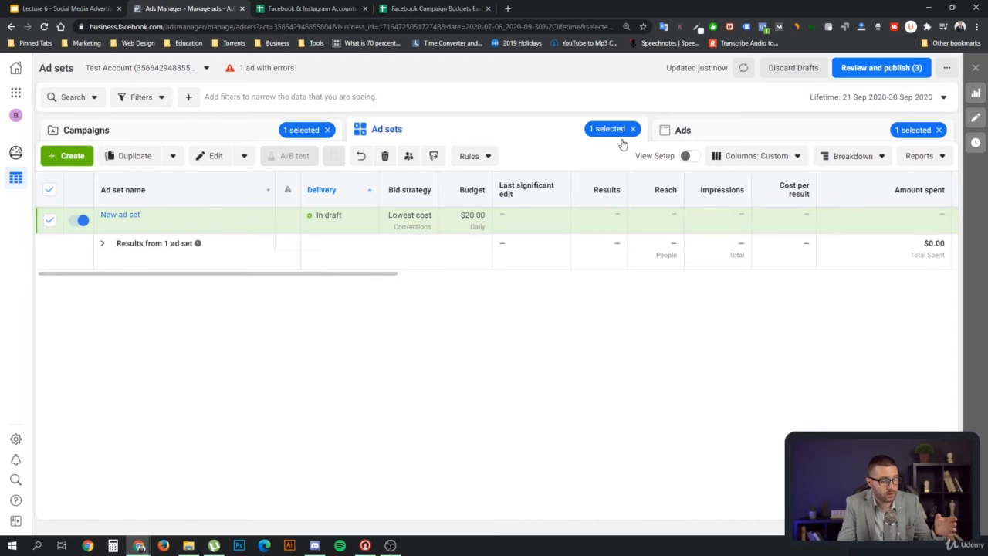
click(727, 134)
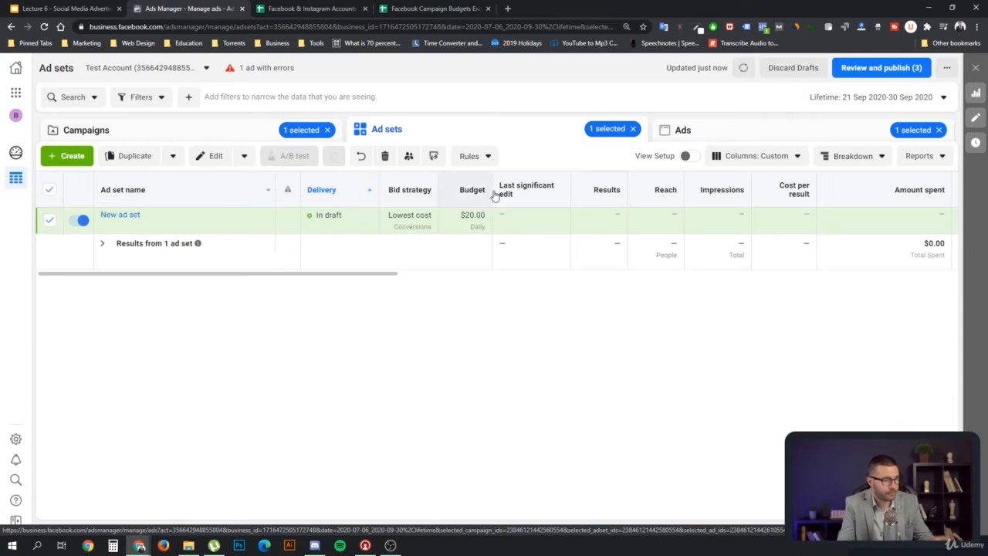
Duplicate the new ad within its original campaign to make three copies, and close the ad editor.
click(679, 132)
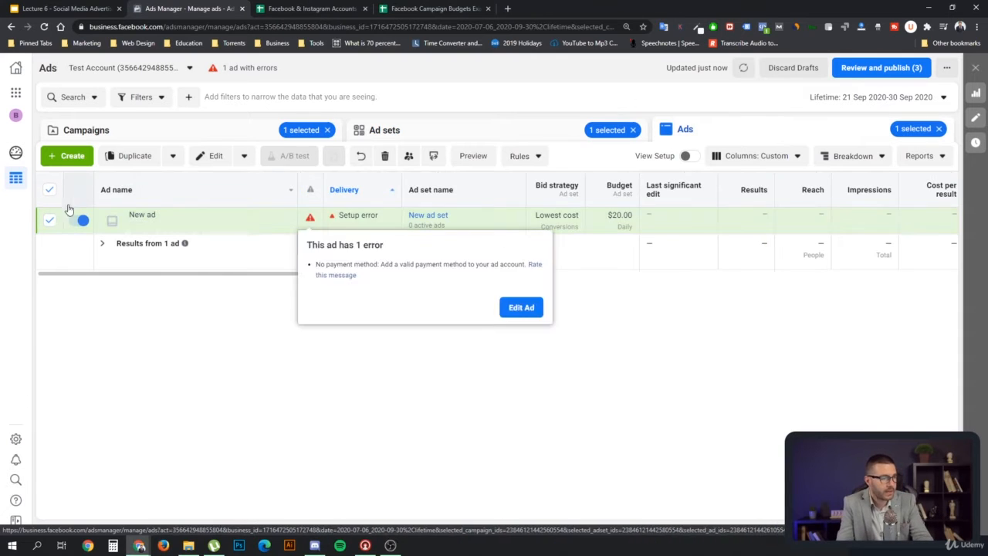
click(173, 156)
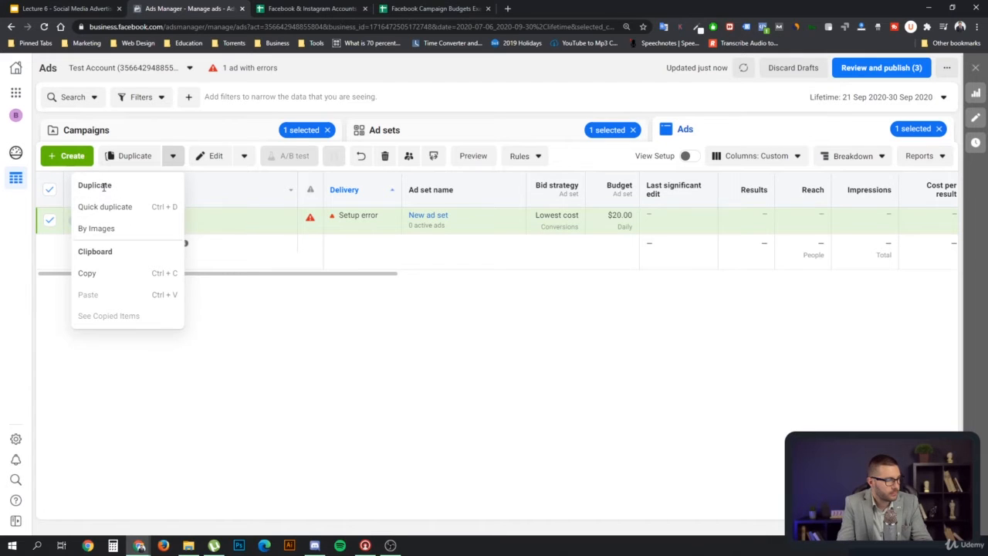
click(132, 157)
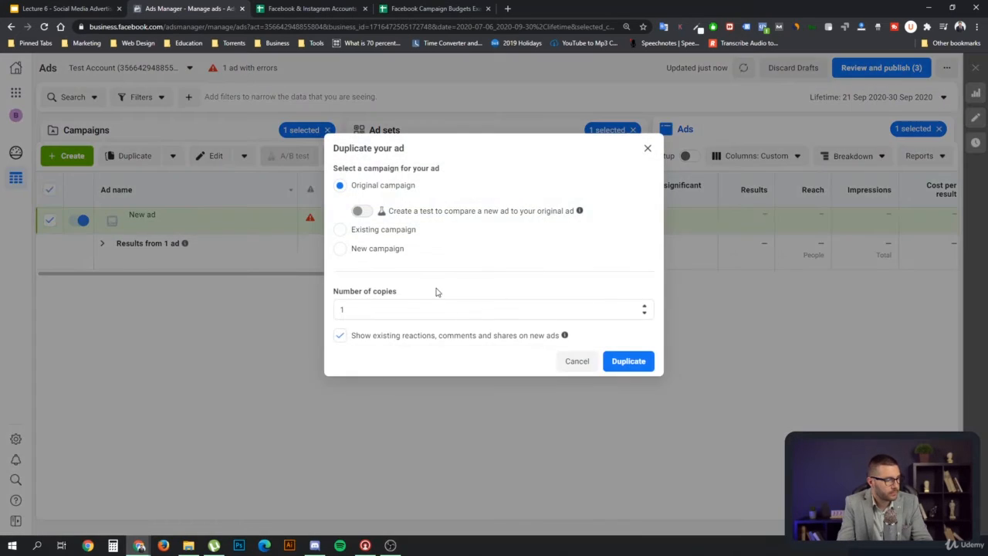
text(2)
click(629, 361)
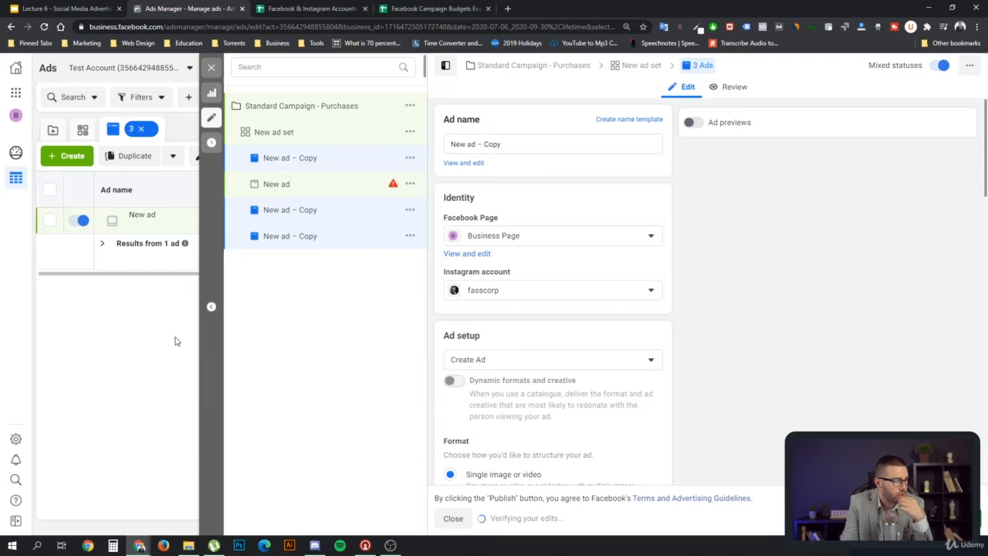
click(211, 70)
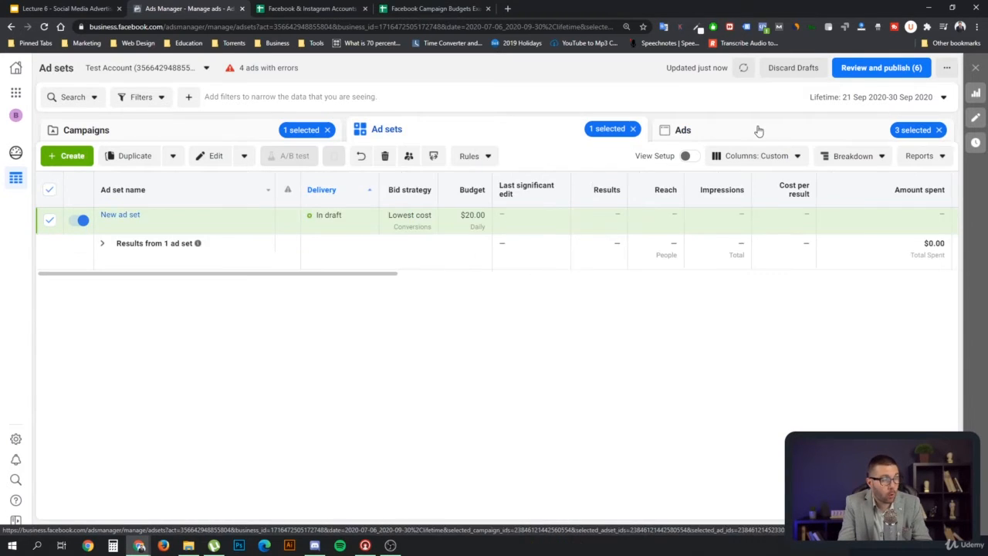
Compare the ads with their ad set, including the ad set's settings, to examine how the daily budget is shared.
click(760, 130)
click(474, 136)
click(684, 129)
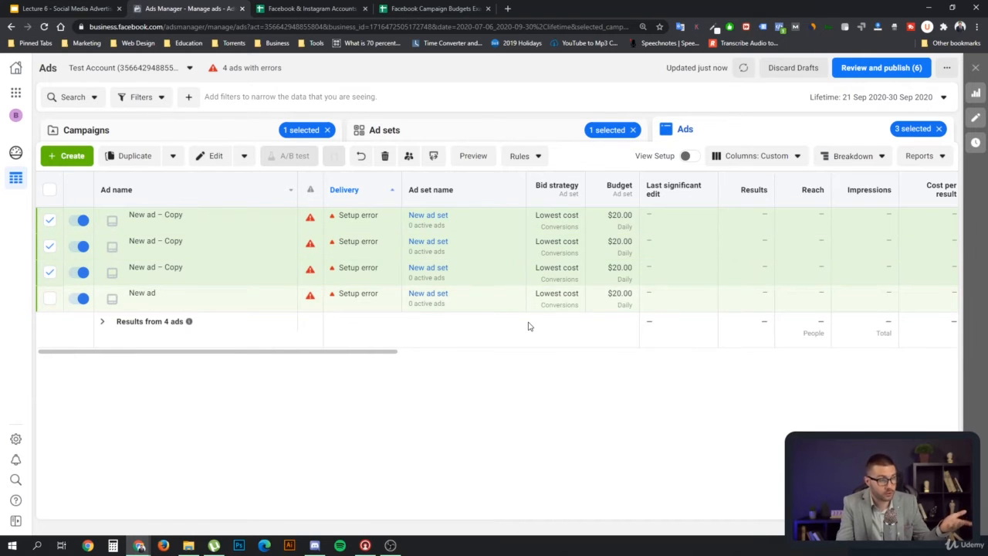
click(549, 133)
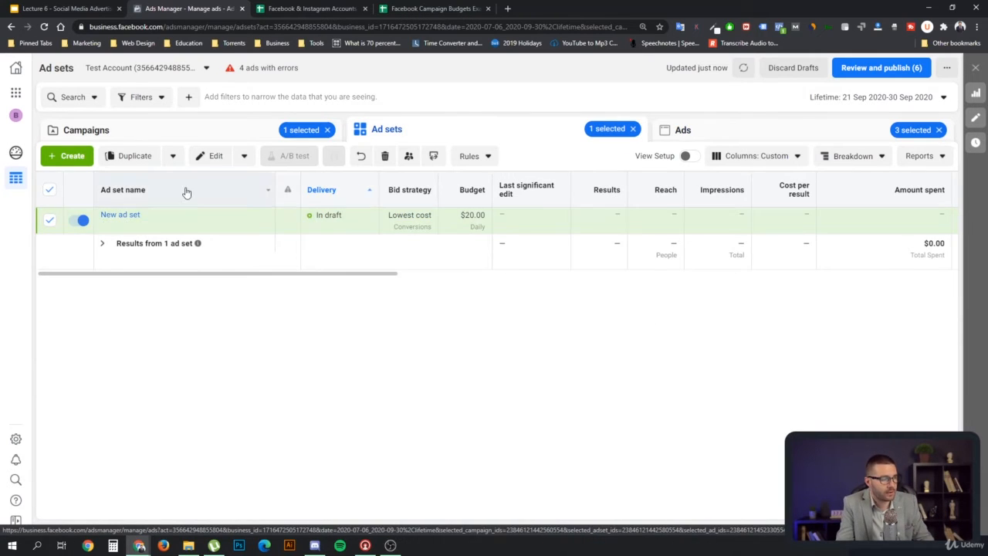
click(164, 224)
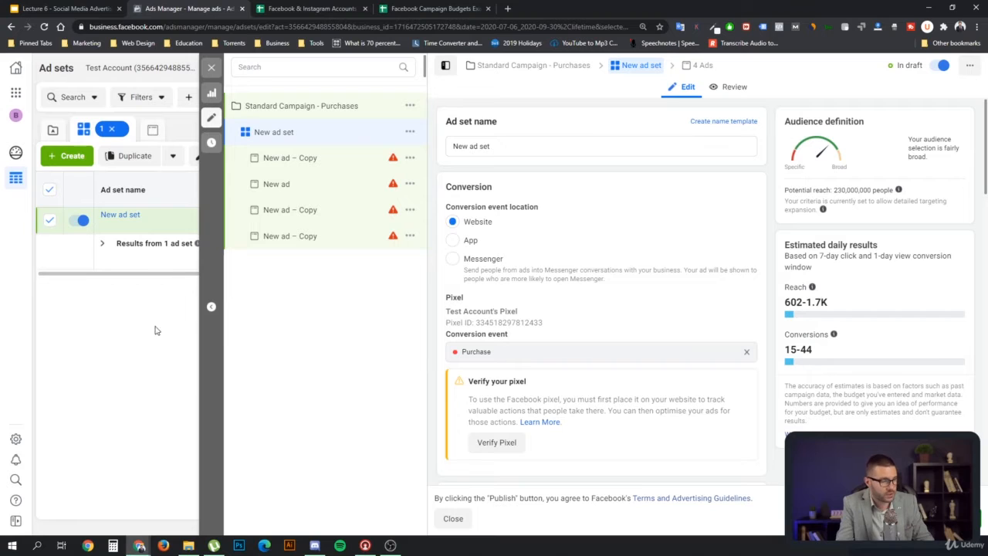
click(212, 71)
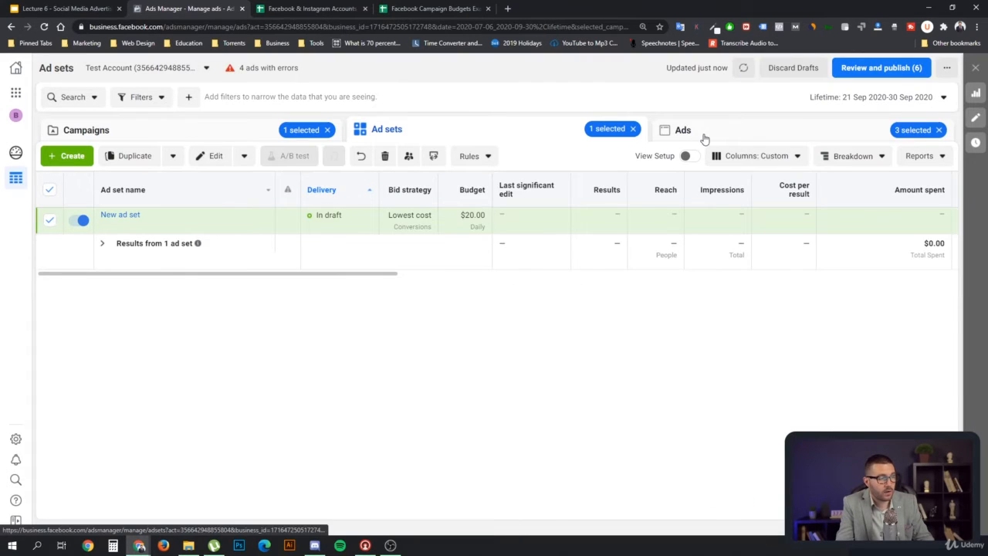
click(704, 137)
click(456, 128)
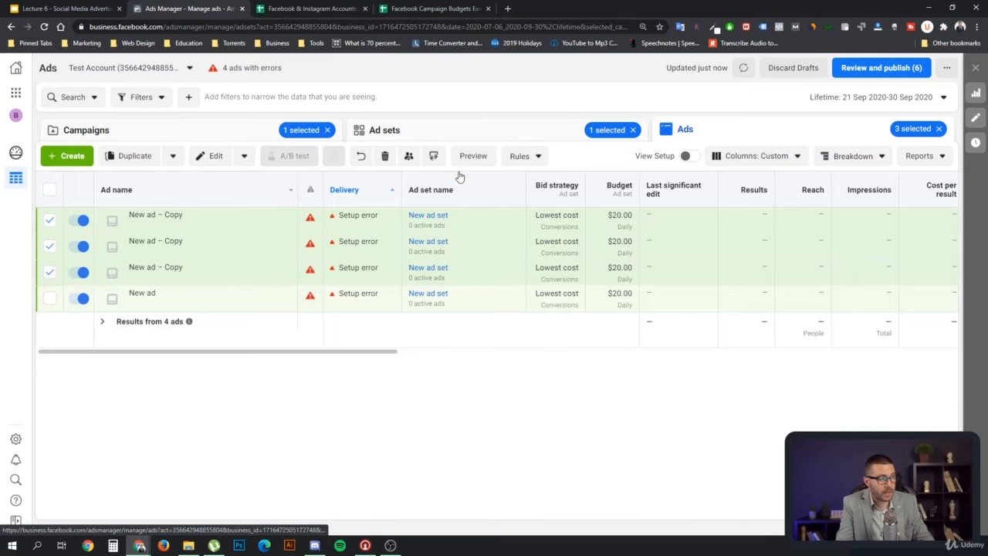
click(706, 133)
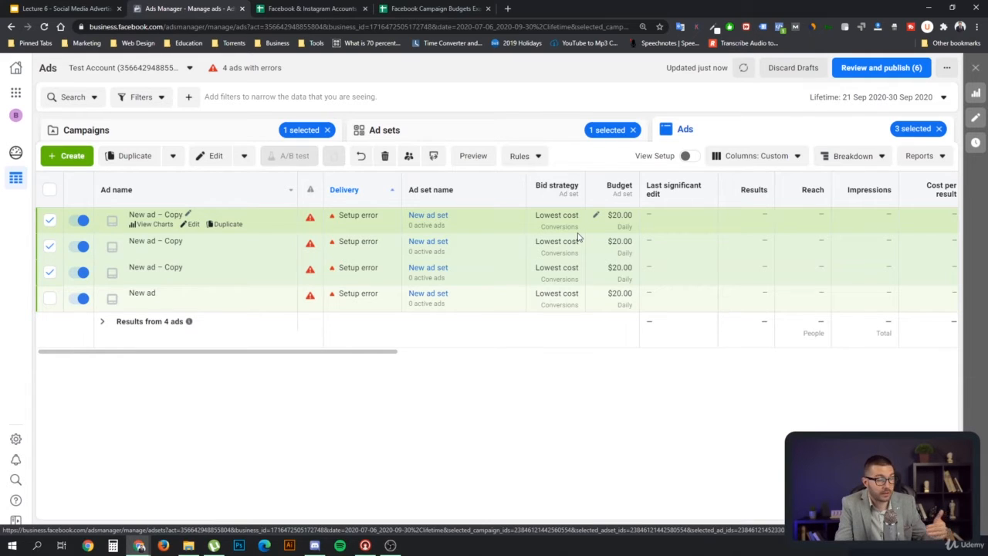
click(497, 135)
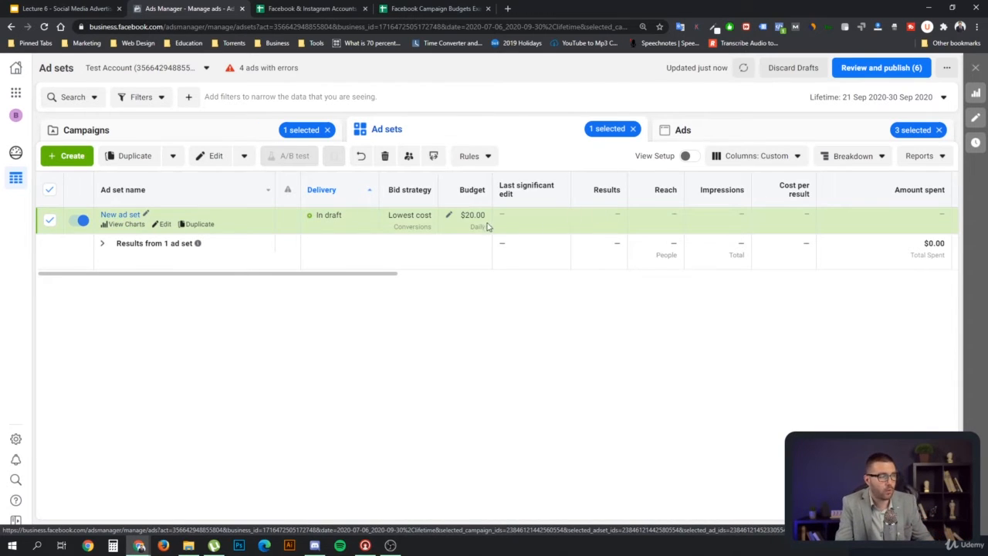
click(710, 137)
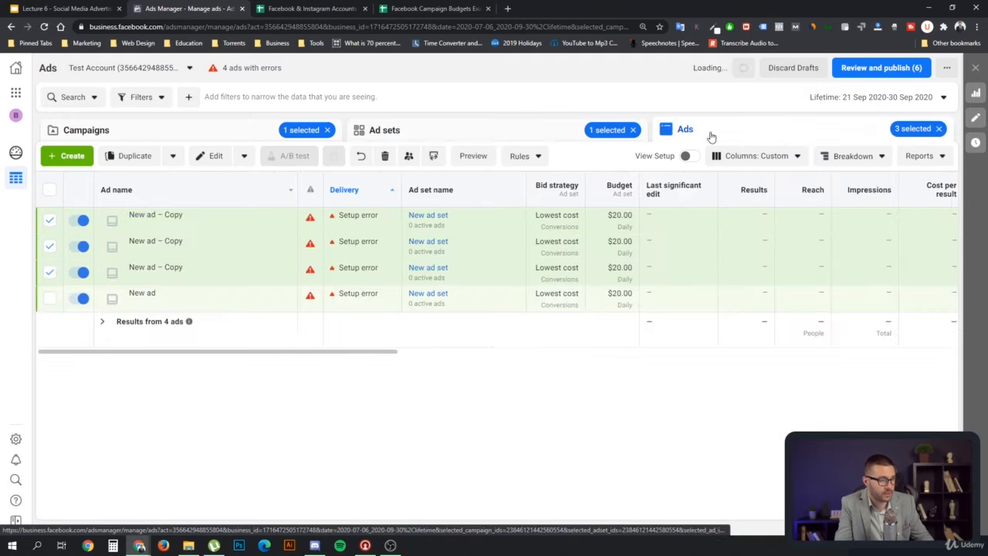
Duplicate the ad set once within its original campaign, and close the editor.
click(516, 136)
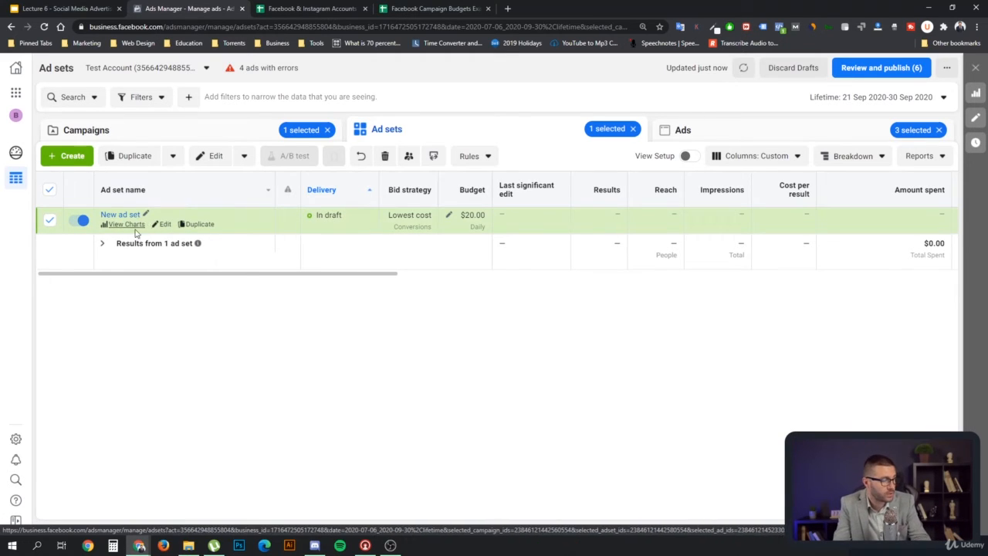
click(132, 156)
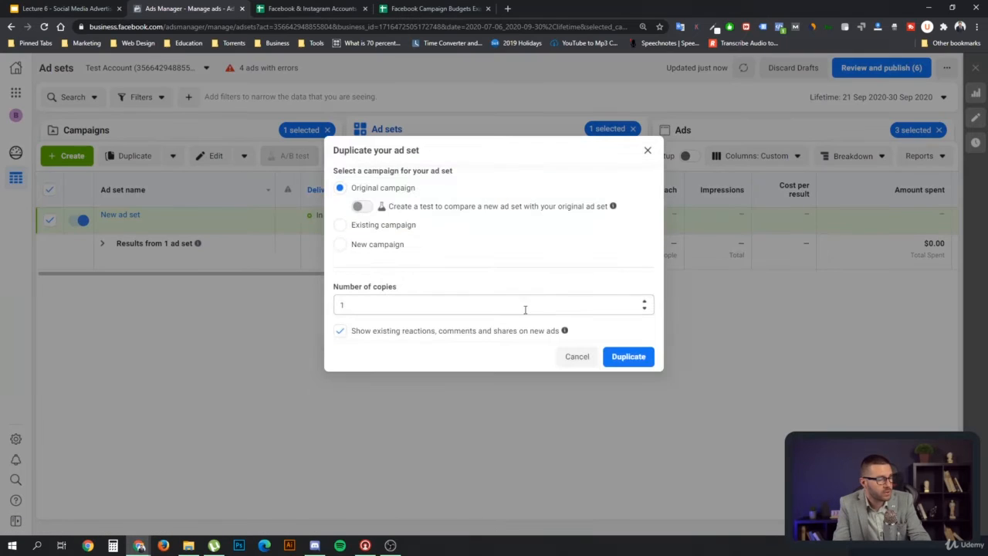
click(629, 357)
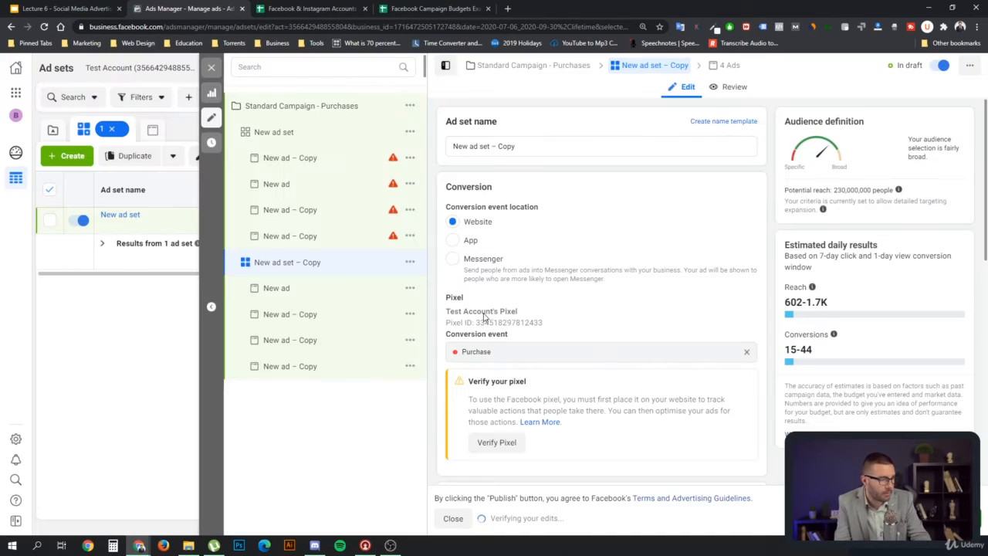
click(212, 72)
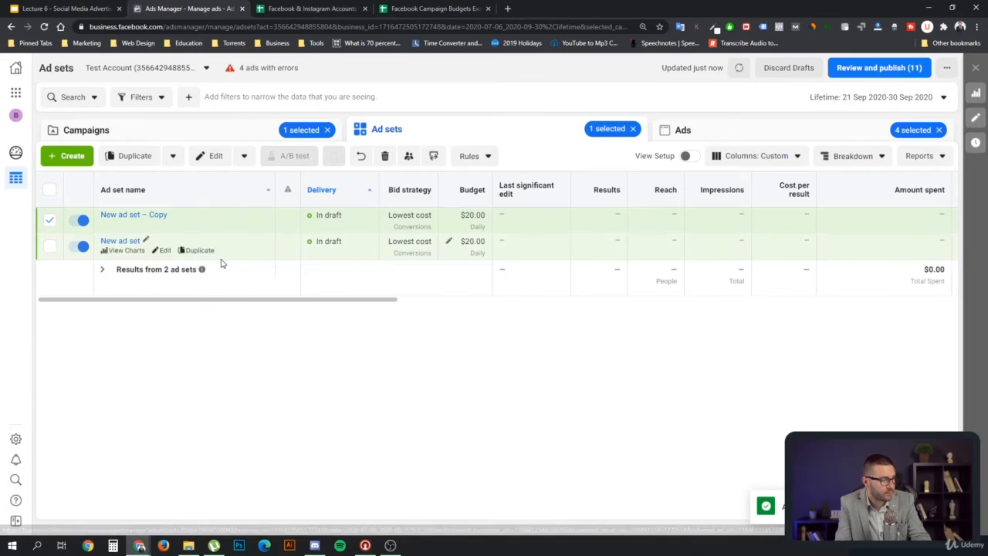
Set the maximum audience age of the copied ad set to 35.
click(164, 225)
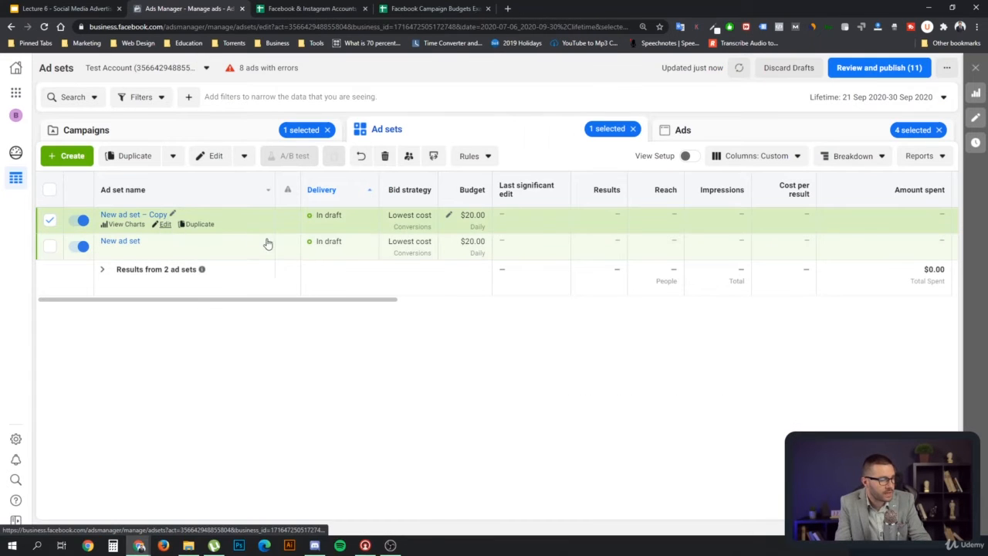
scroll(471, 245, down, 10)
scroll(610, 272, down, 4)
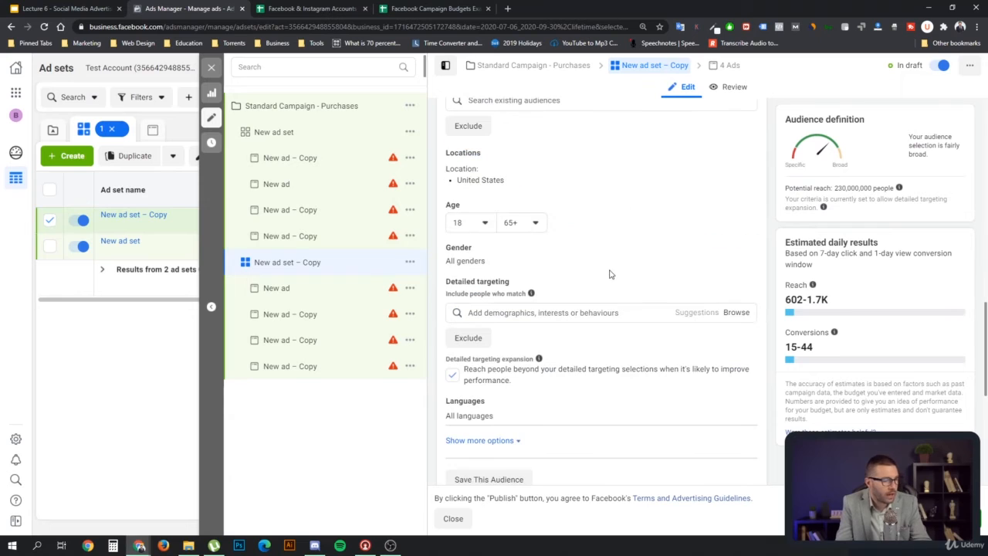
click(514, 223)
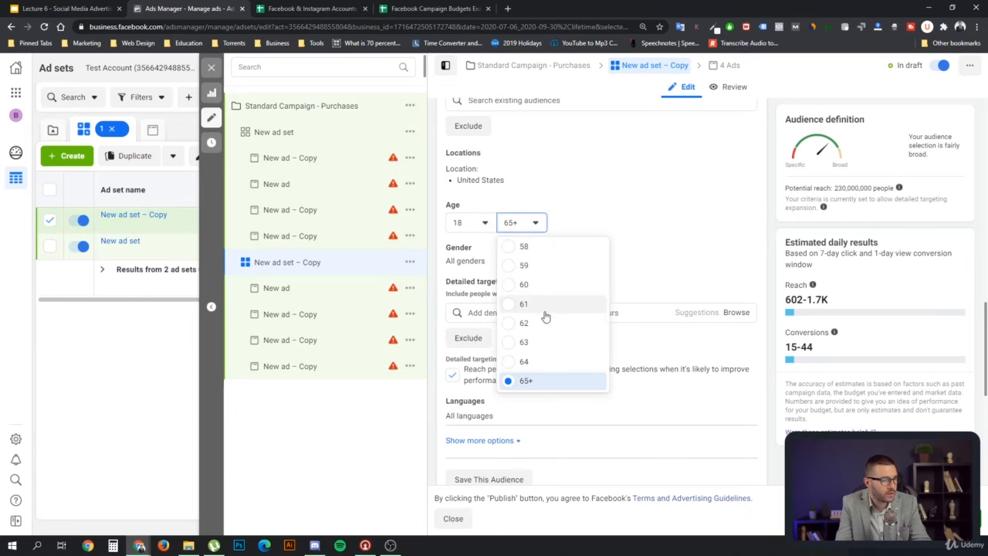
scroll(547, 315, up, 5)
scroll(547, 315, up, 2)
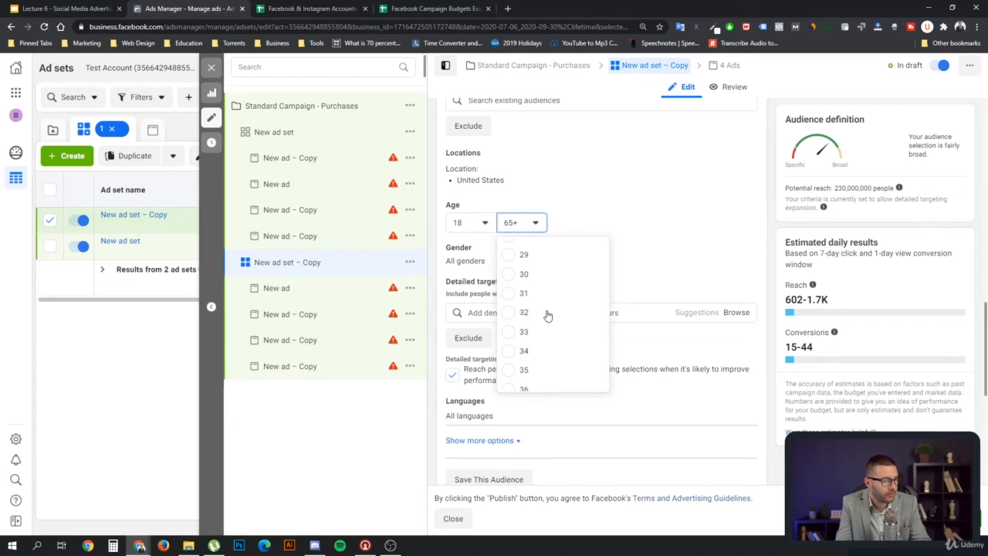
click(518, 370)
Rename the copied ad set as "18-35" and close its editor.
scroll(614, 262, up, 10)
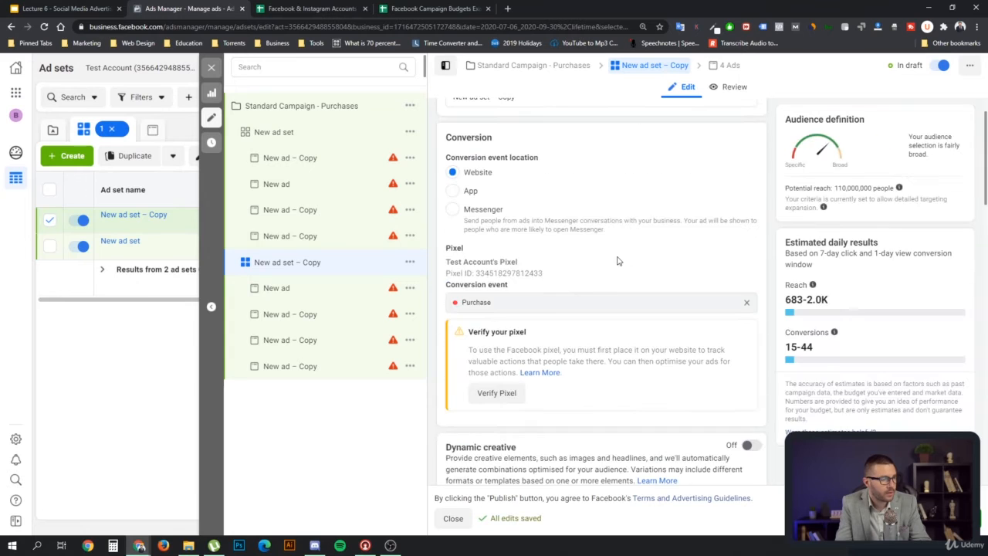
triple_click(538, 146)
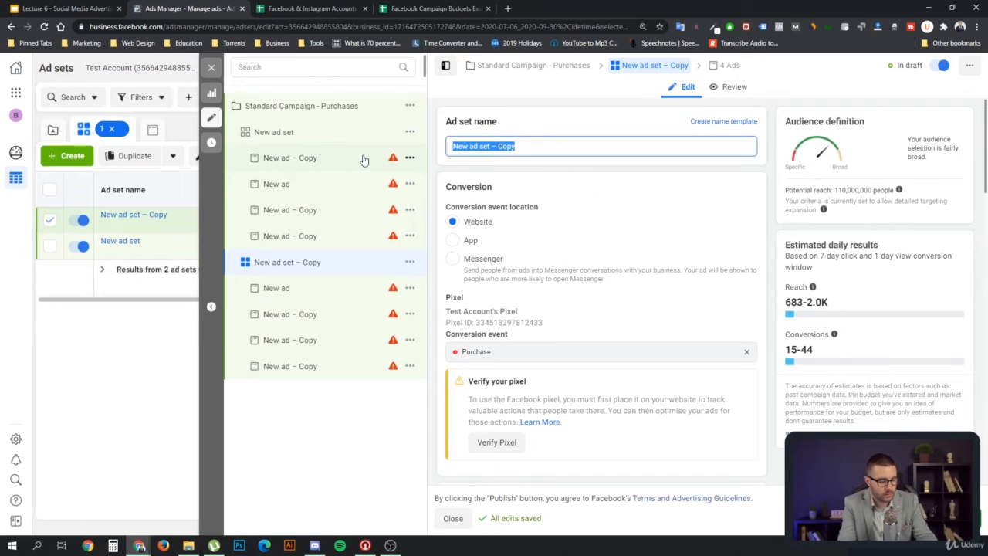
text(18-35)
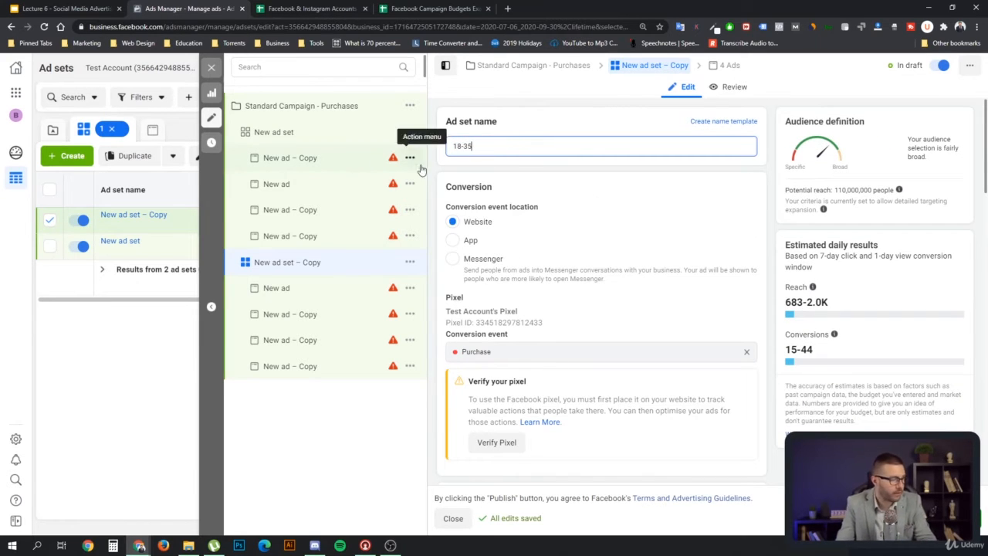
click(183, 321)
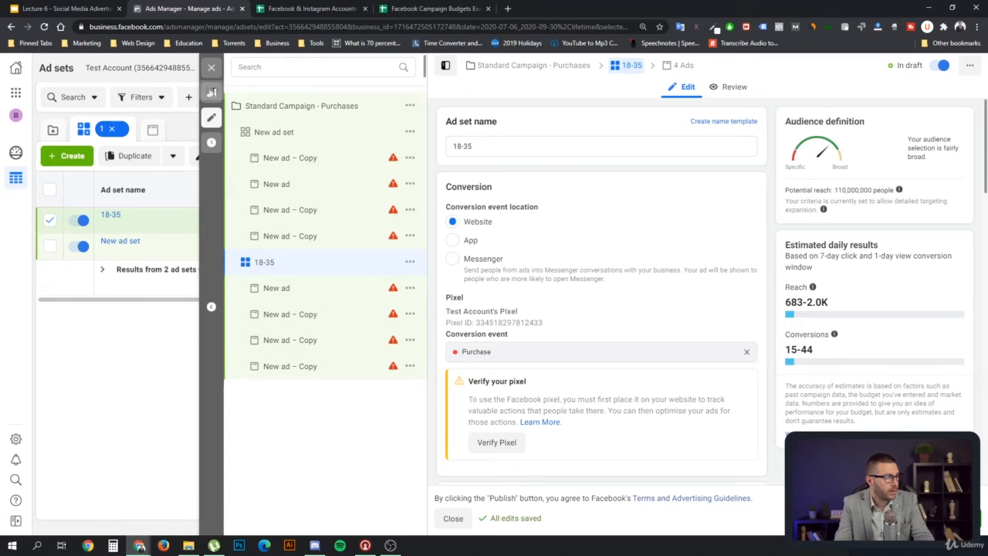
click(212, 67)
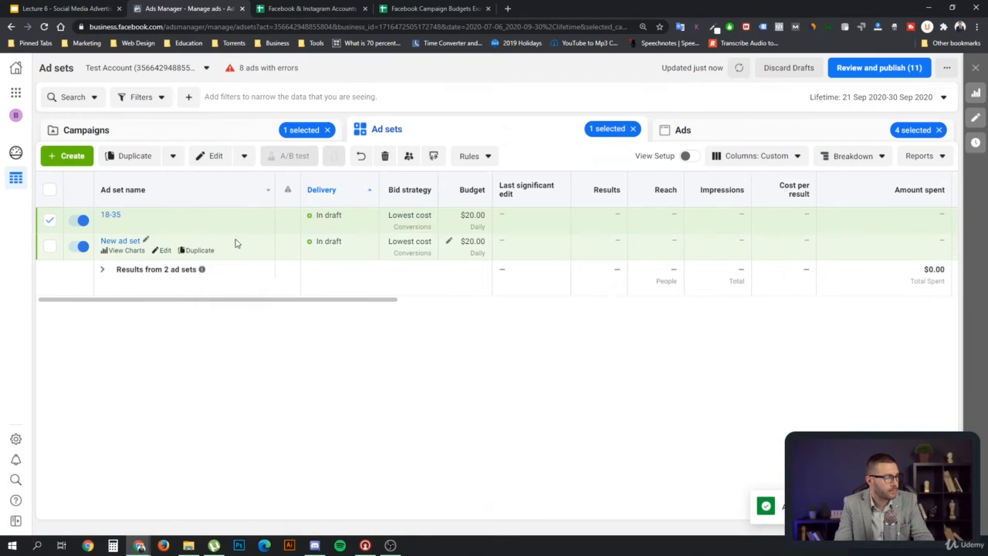
Set the audience age range of "New ad set" to 36 through 65+ and close its editor.
click(145, 241)
click(220, 356)
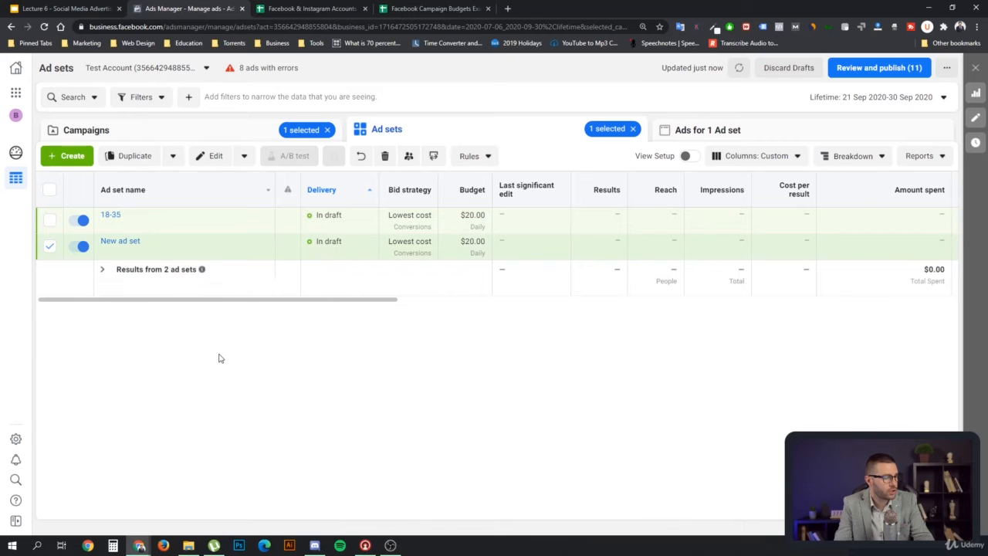
click(165, 250)
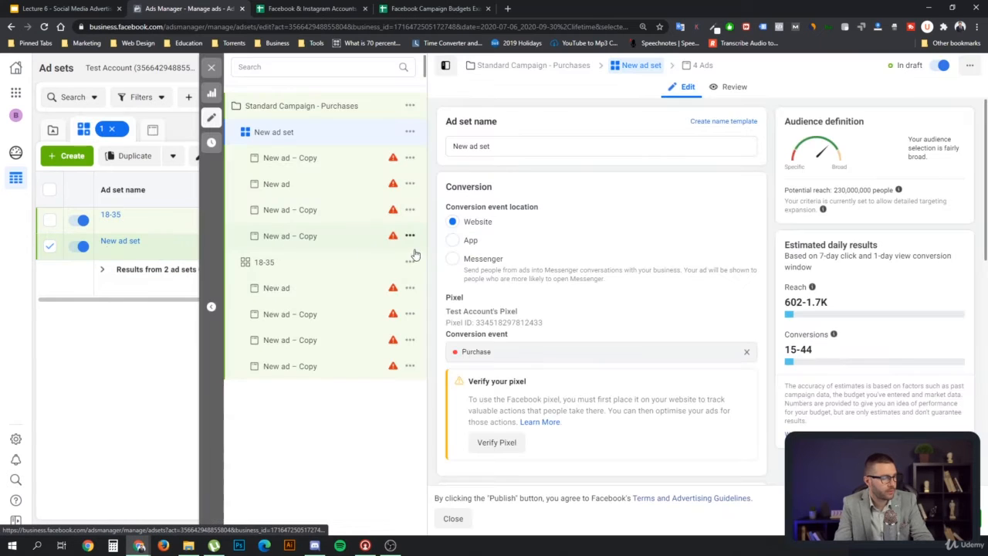
scroll(533, 278, down, 10)
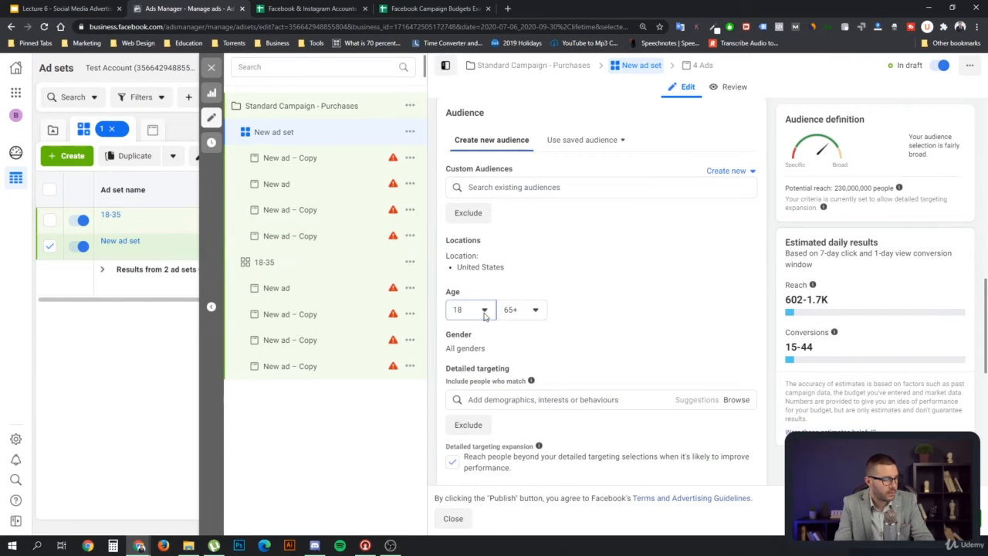
click(482, 311)
scroll(496, 397, down, 4)
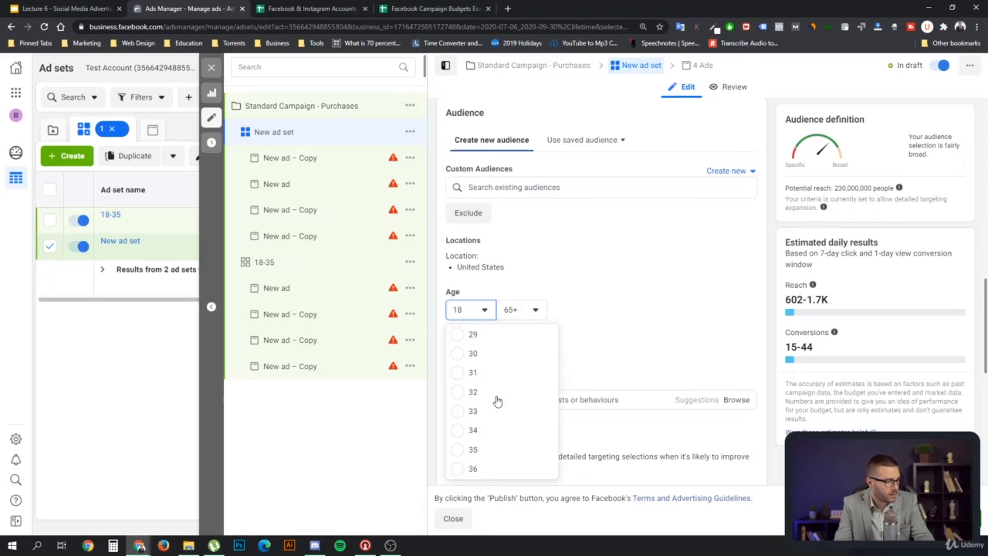
click(490, 468)
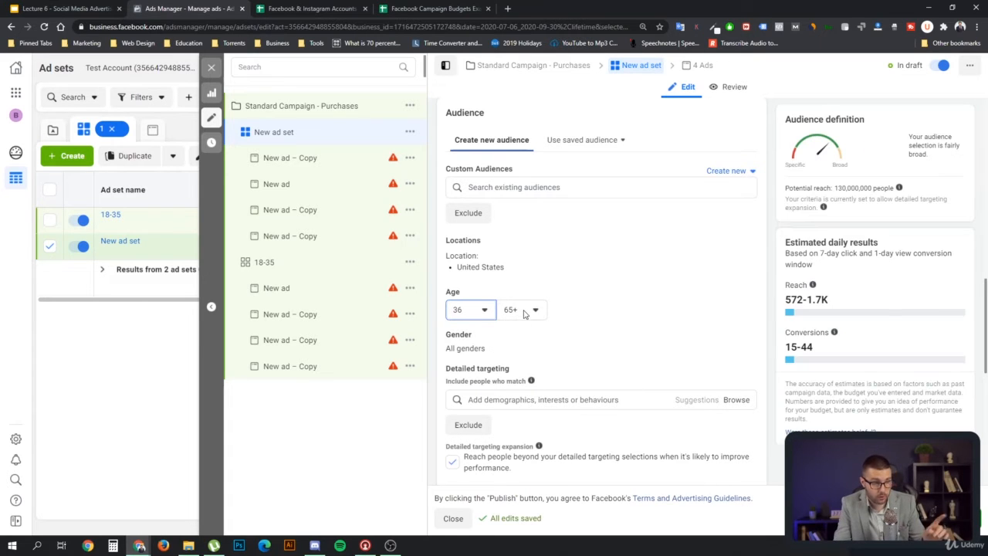
click(523, 311)
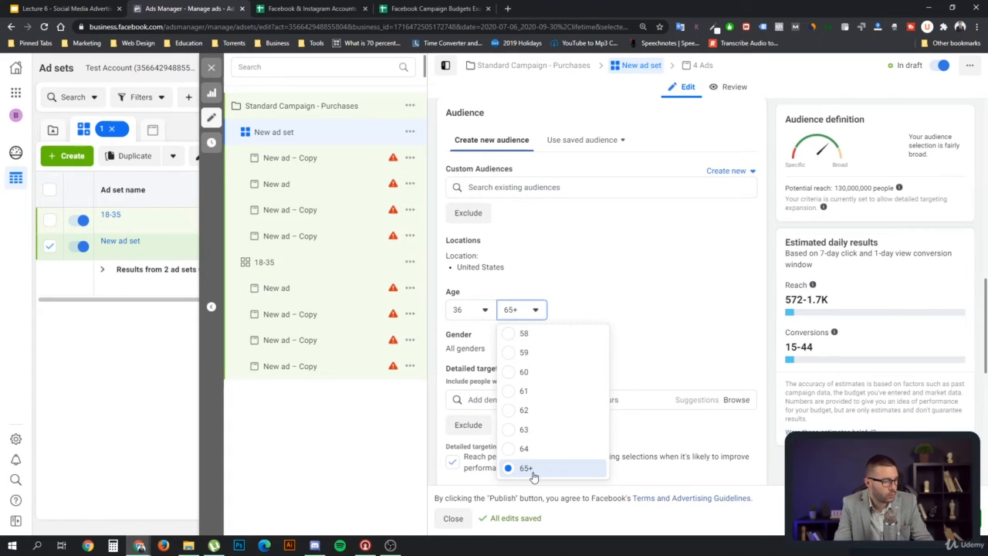
click(528, 469)
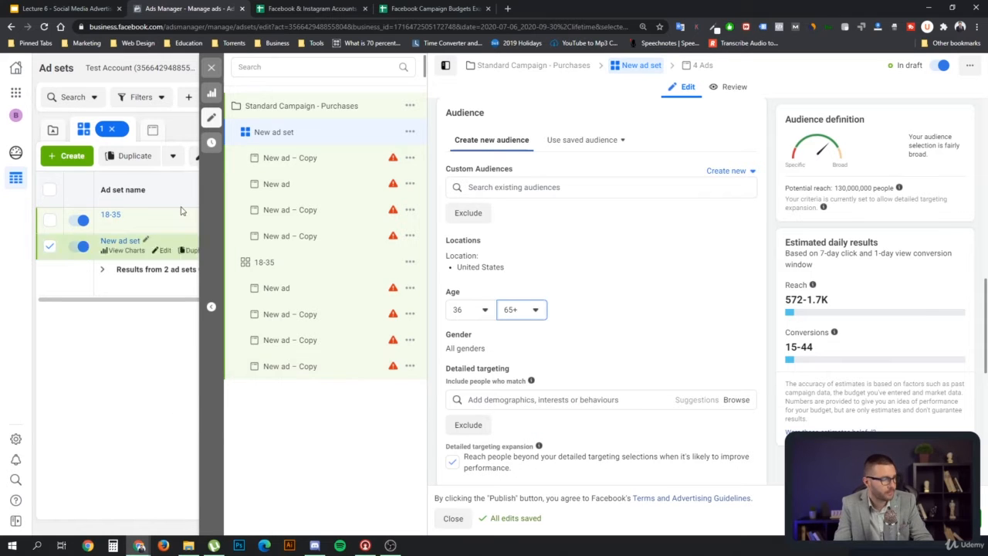
click(213, 68)
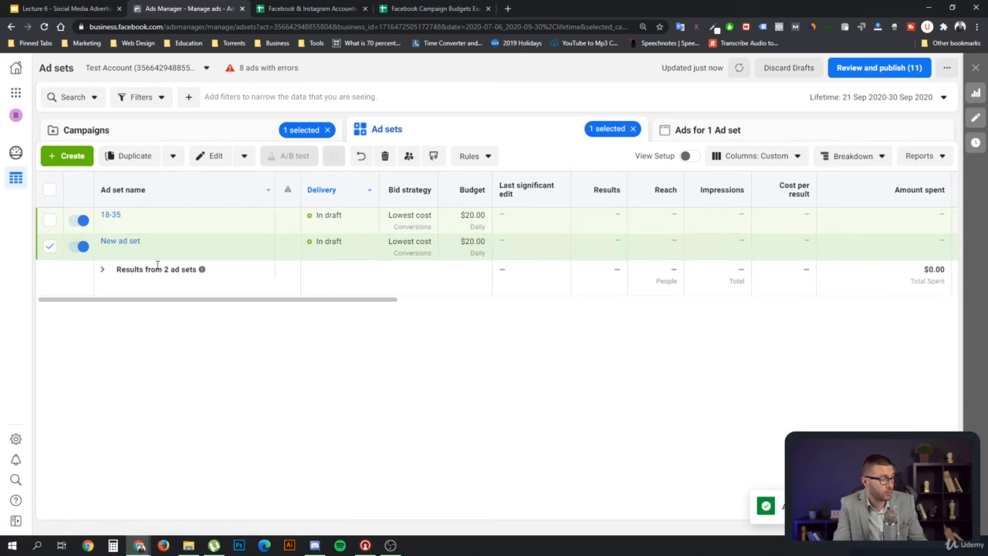
click(147, 243)
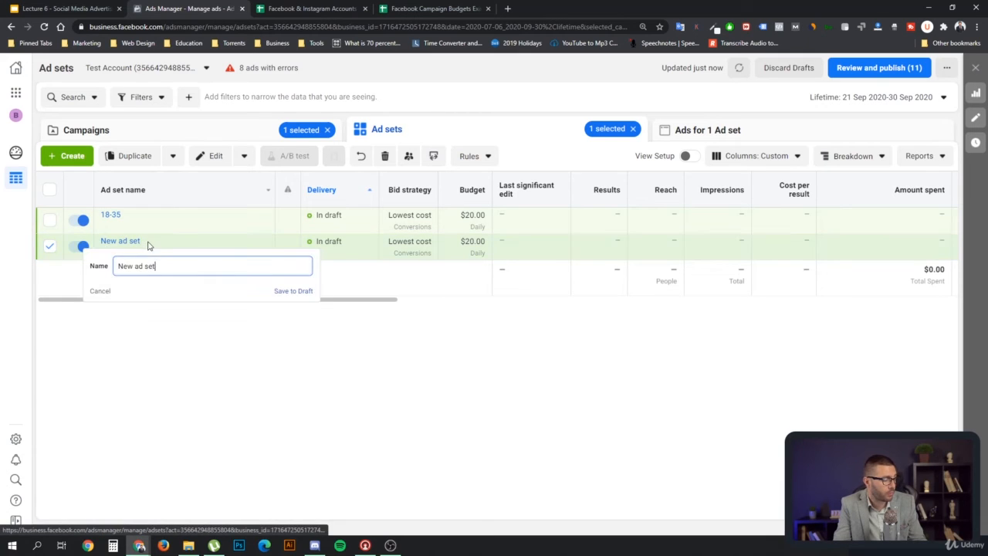
drag(172, 266, 114, 273)
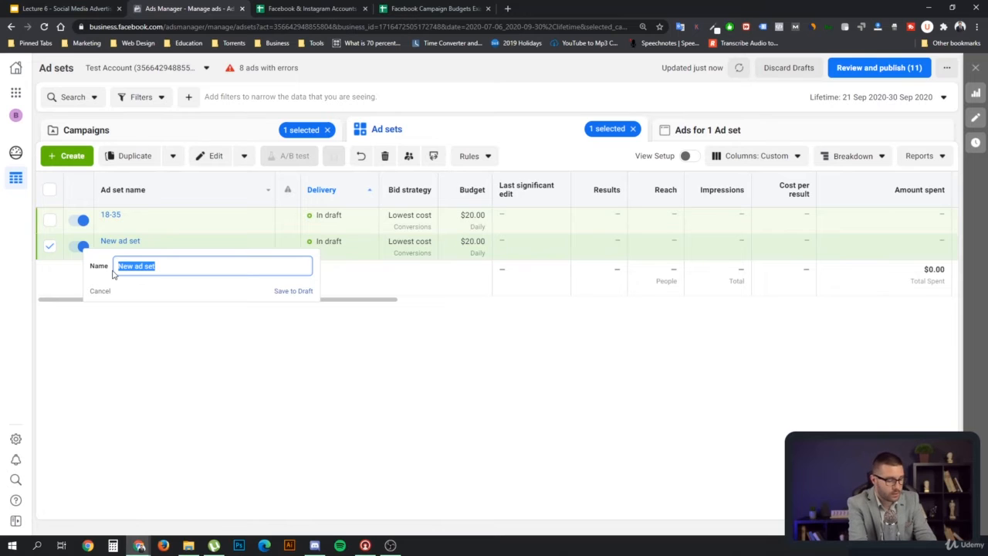
text(36-65+)
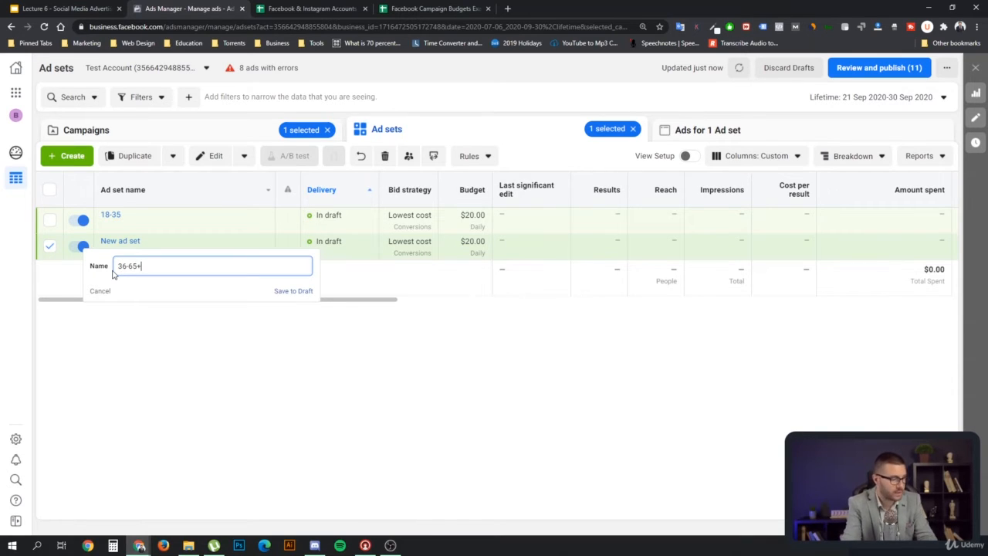
click(308, 403)
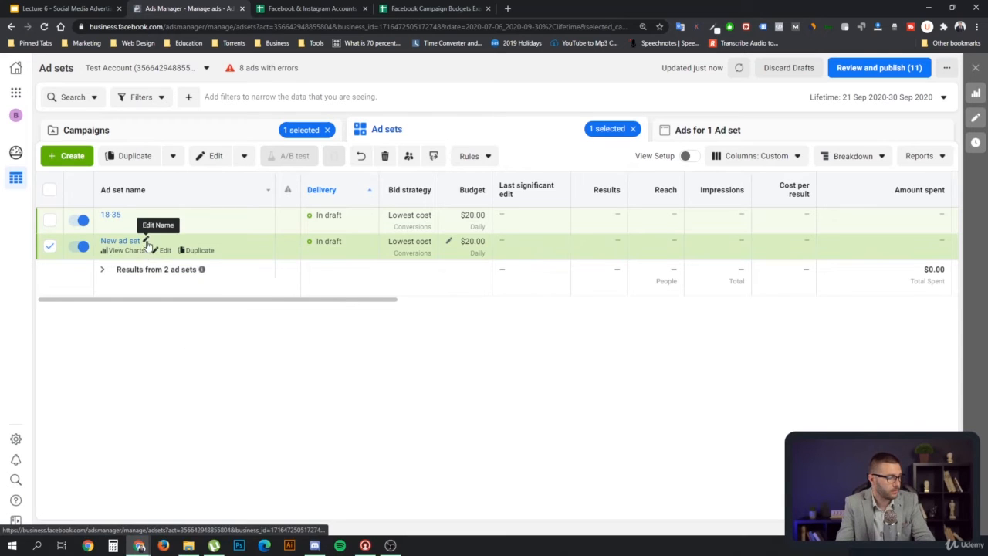
Rename "New ad set" as "36-65+" and save the name to draft.
click(146, 245)
drag(175, 265, 110, 278)
text(36-65+)
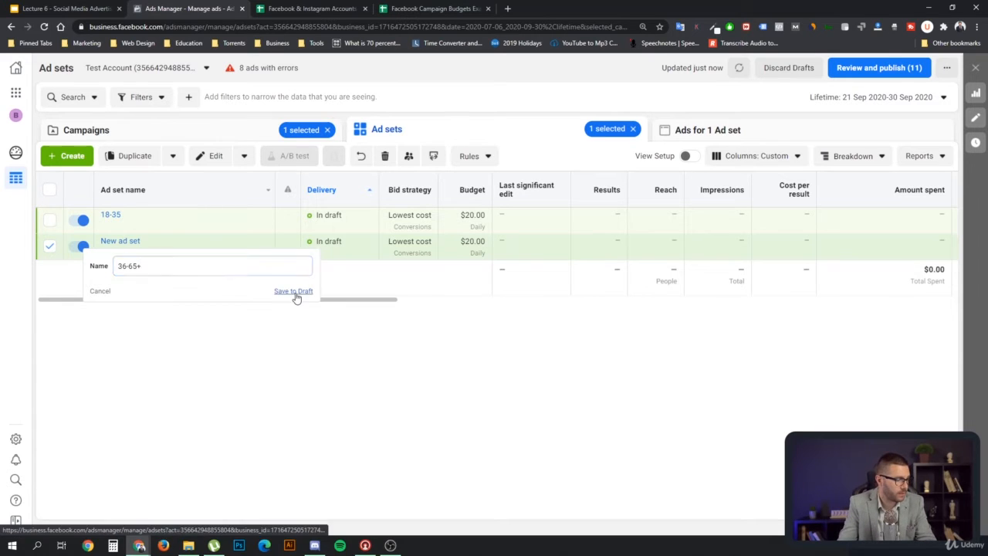
click(294, 292)
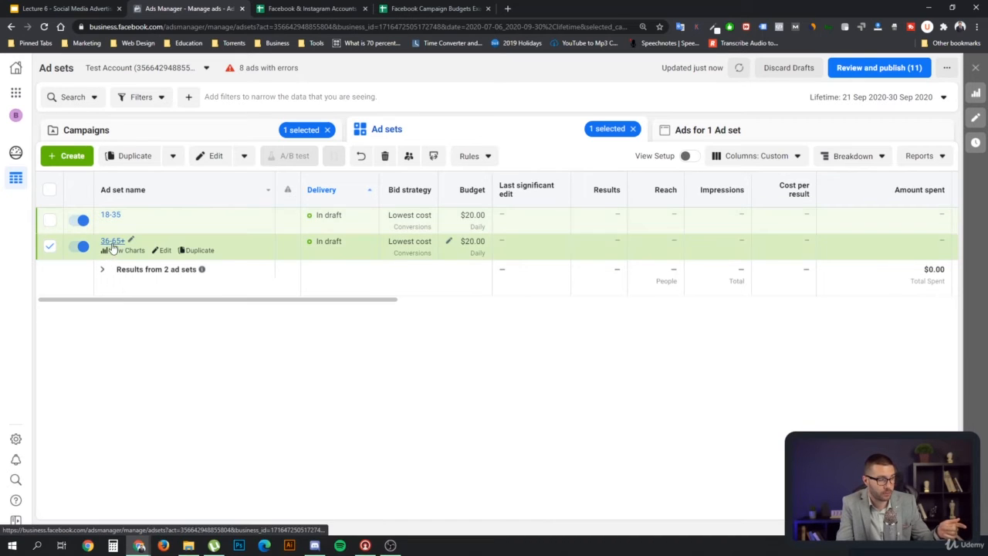
Examine the daily budgets of the two age-based ad sets and of the ads under them.
click(468, 217)
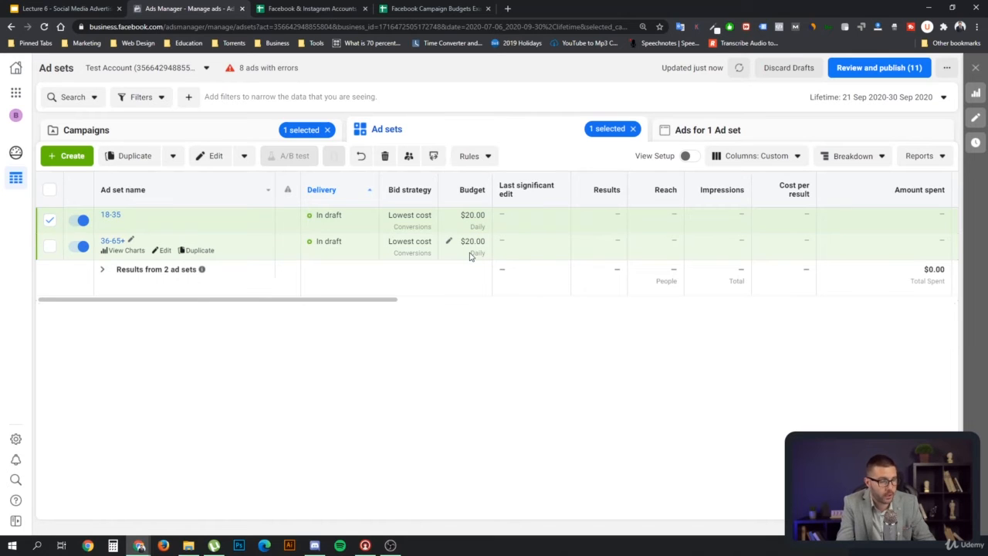
click(708, 133)
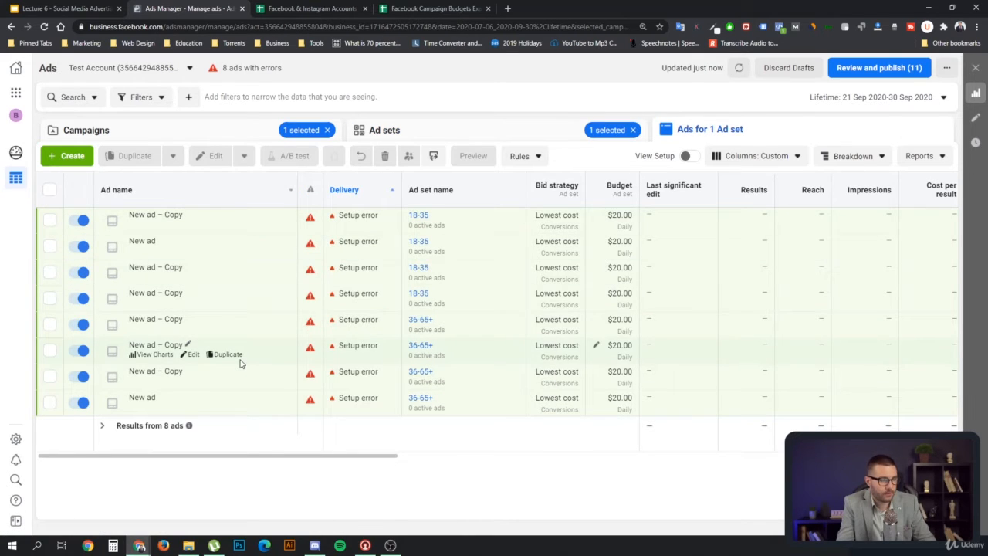
click(396, 132)
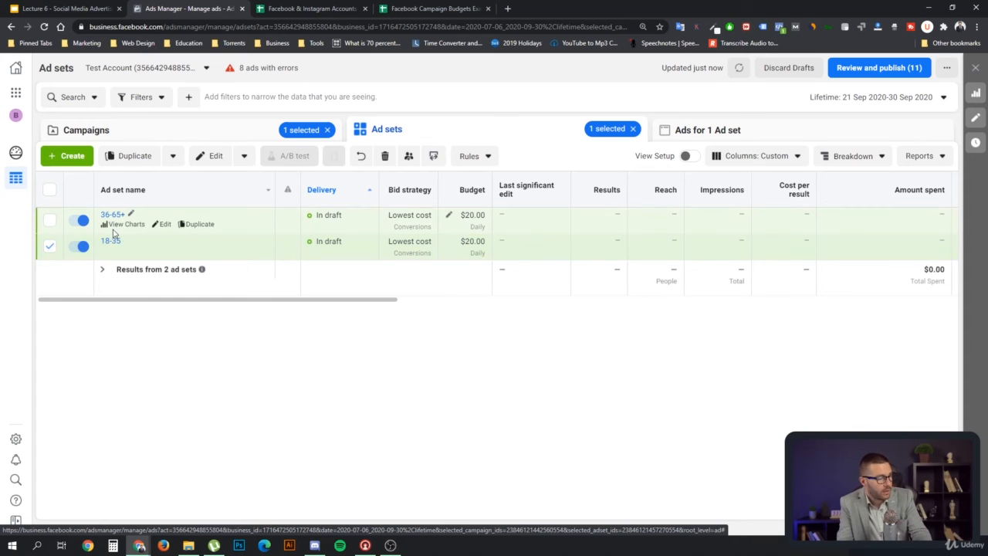
Duplicate the "36-65+" ad set once within its original campaign.
click(165, 225)
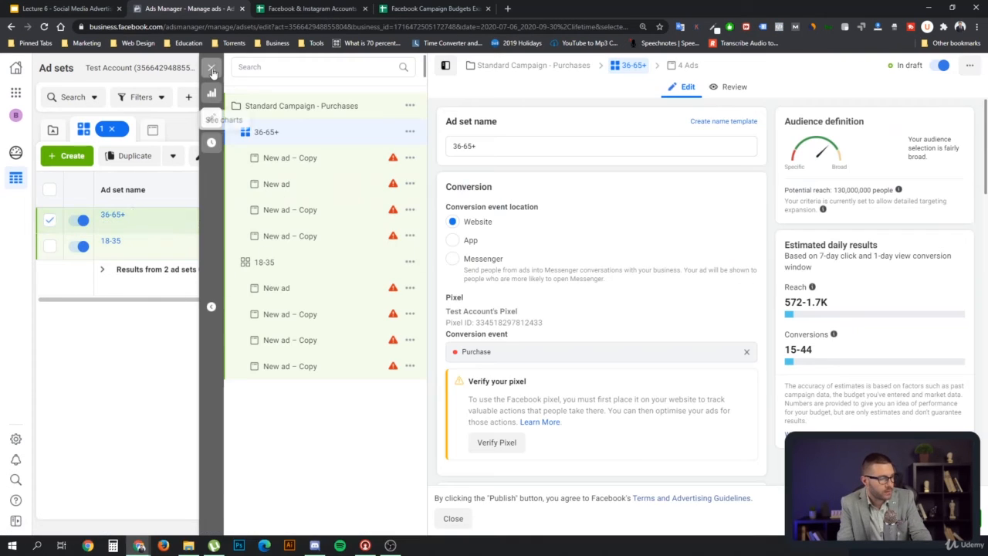
click(50, 221)
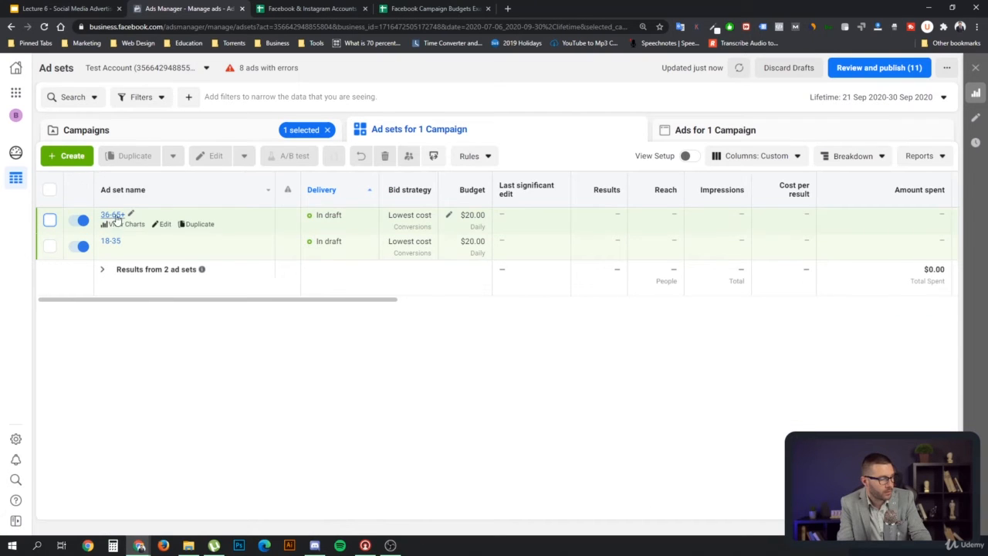
click(49, 221)
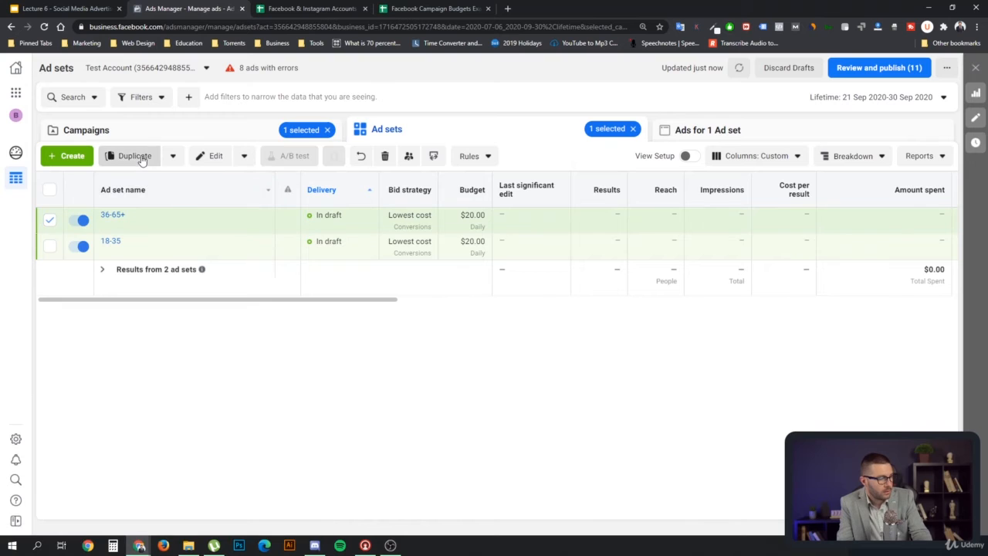
click(137, 156)
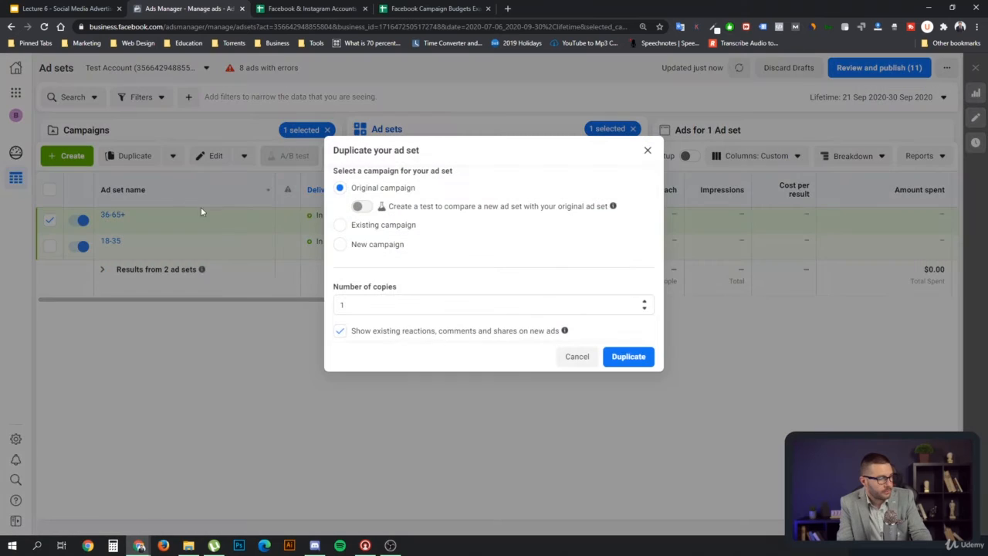
click(624, 360)
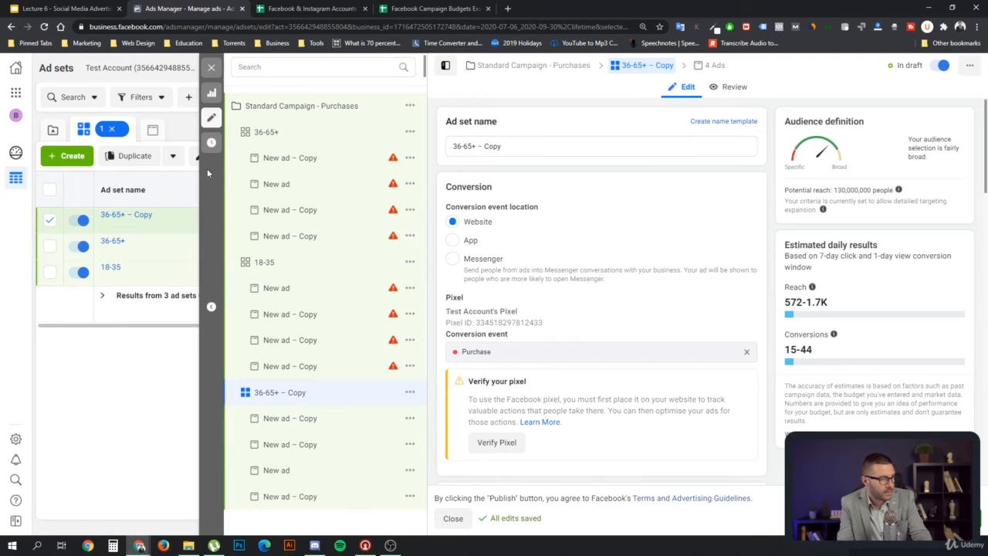
Rename the copied ad set as "36-65+ – Instagram".
click(517, 145)
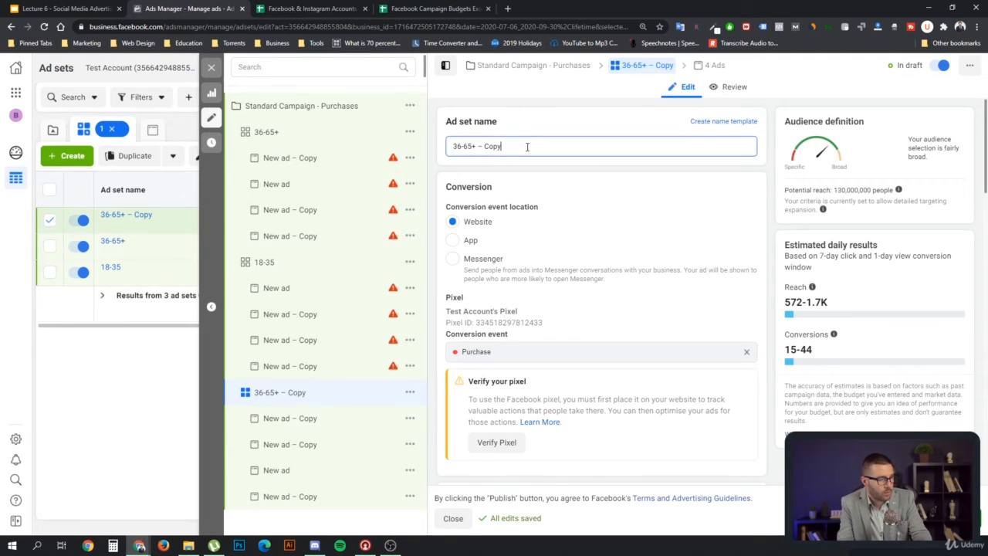
drag(485, 146, 499, 149)
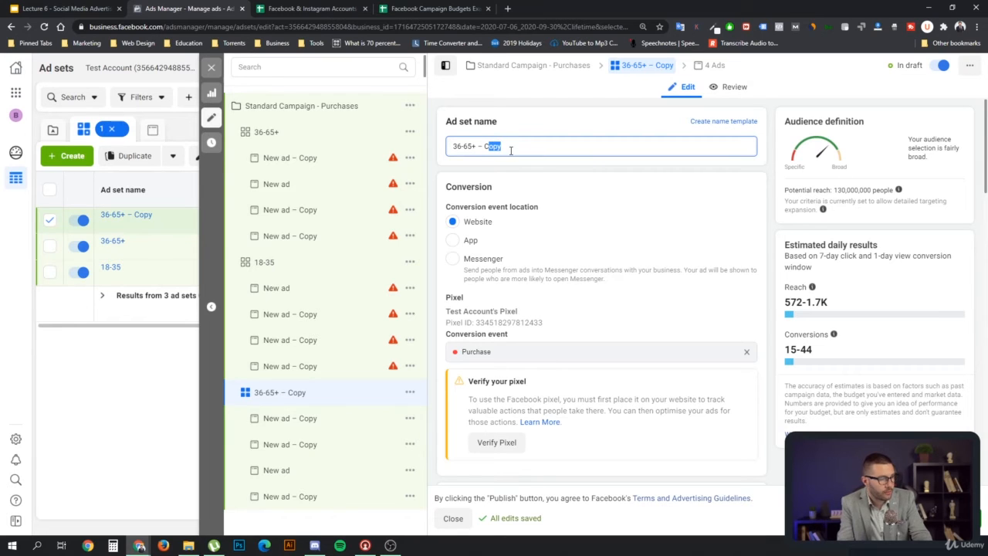
key(BackSpace)
text(Inst)
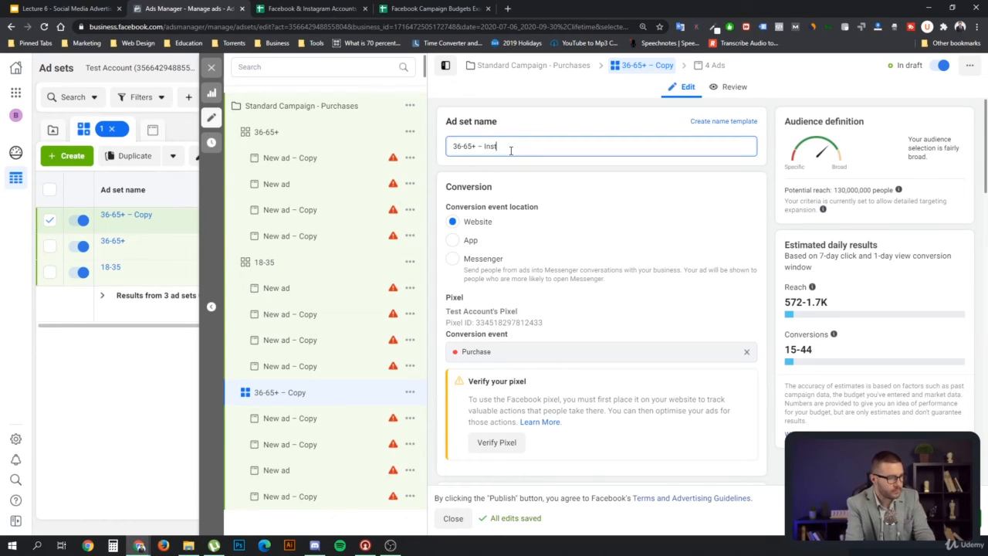
text(agram)
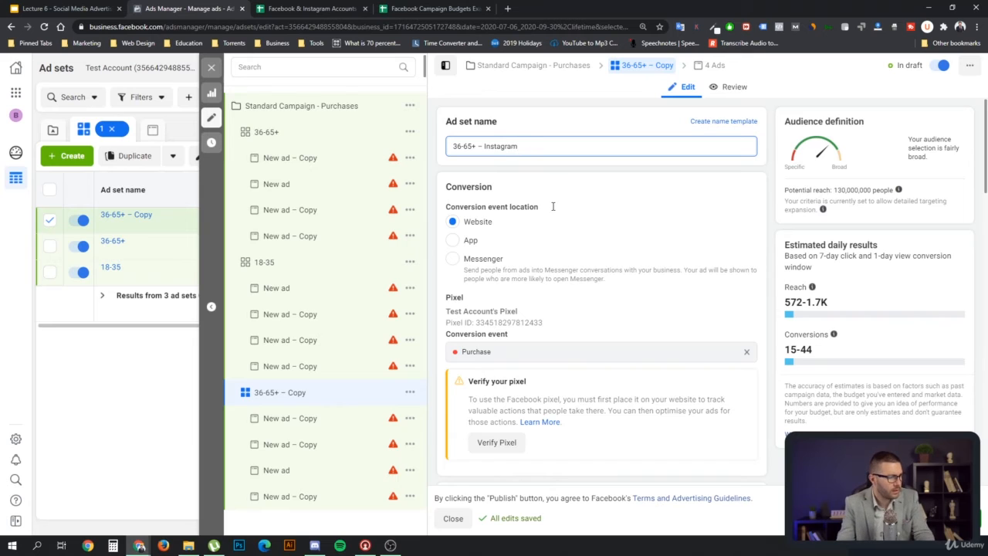
Switch the Instagram ad set to manual placements on Instagram only, excluding Facebook, Audience Network and Messenger, and close its editor.
scroll(553, 207, down, 15)
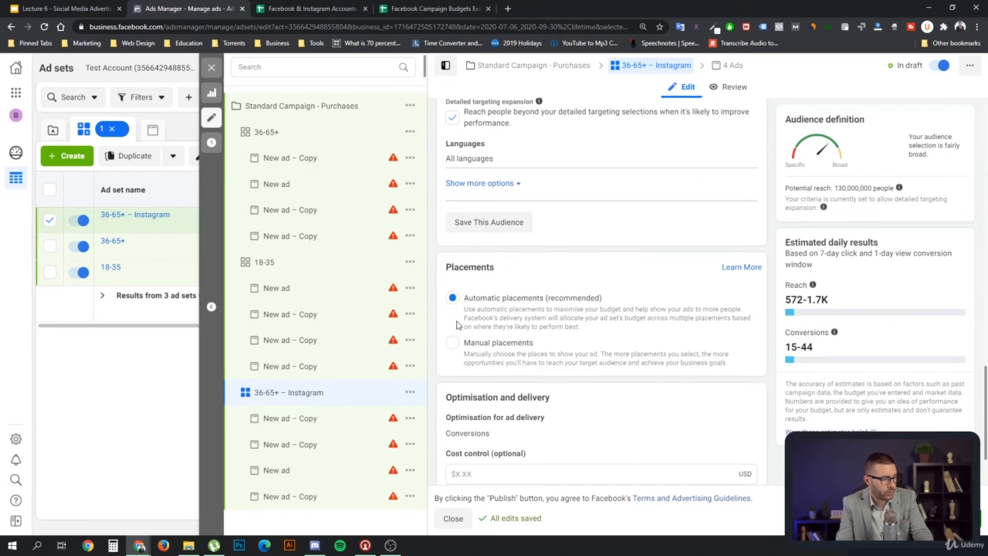
click(451, 342)
scroll(452, 343, down, 3)
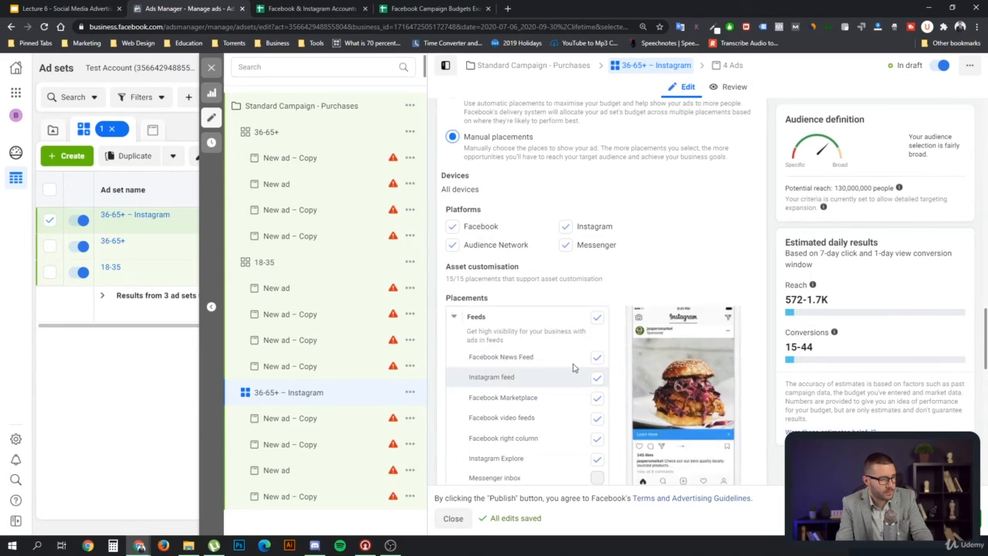
click(453, 226)
click(452, 244)
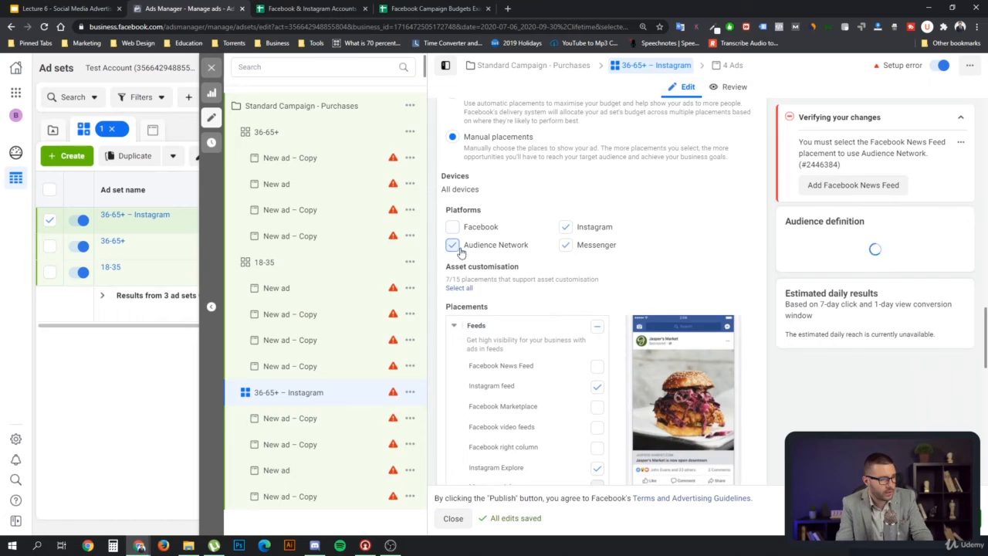
click(565, 245)
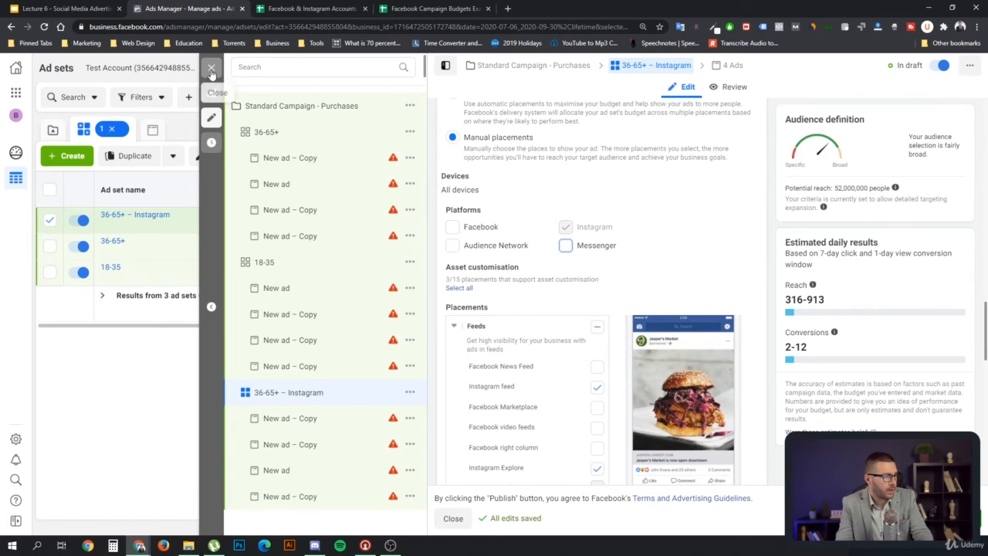
click(212, 71)
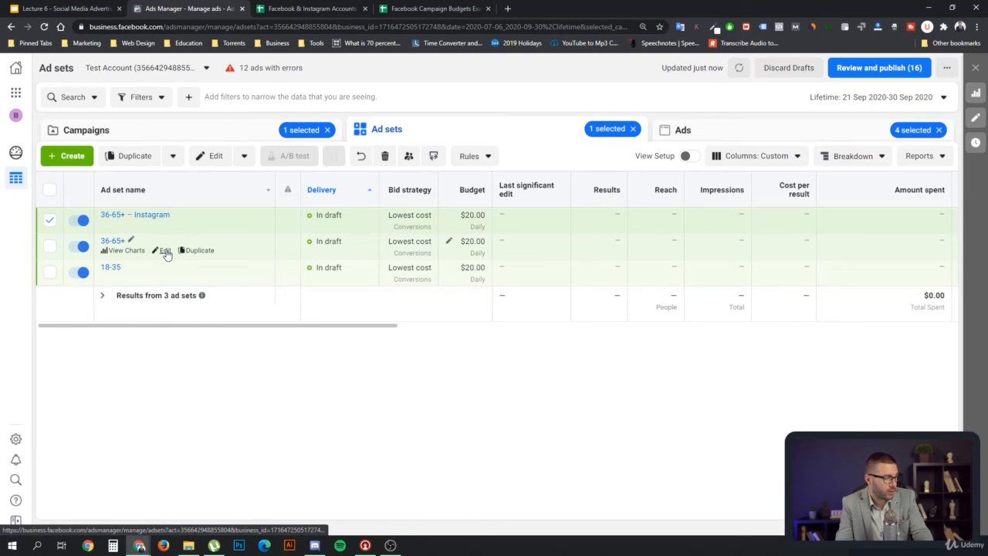
Rename the original "36-65+" ad set as "36-65+ - Facebook".
click(165, 252)
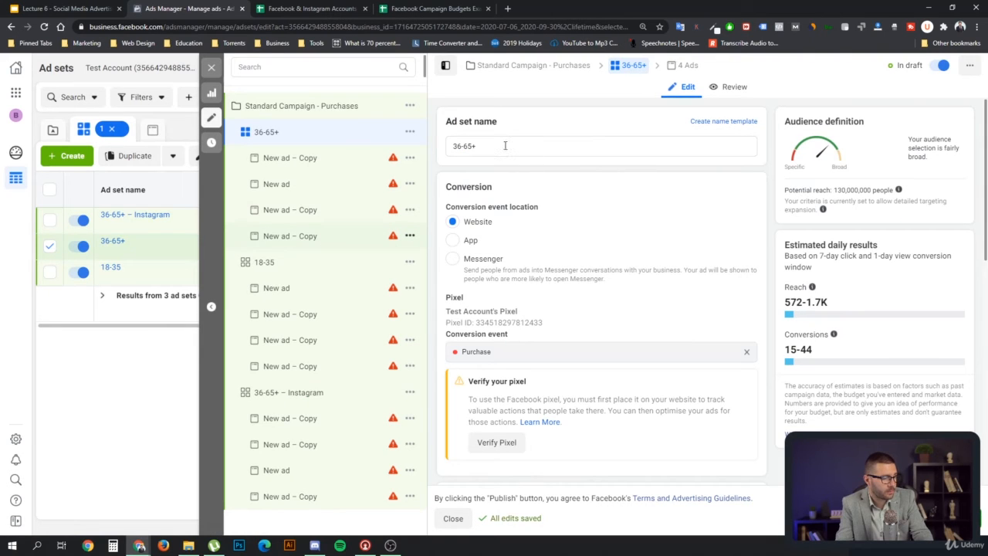
click(505, 145)
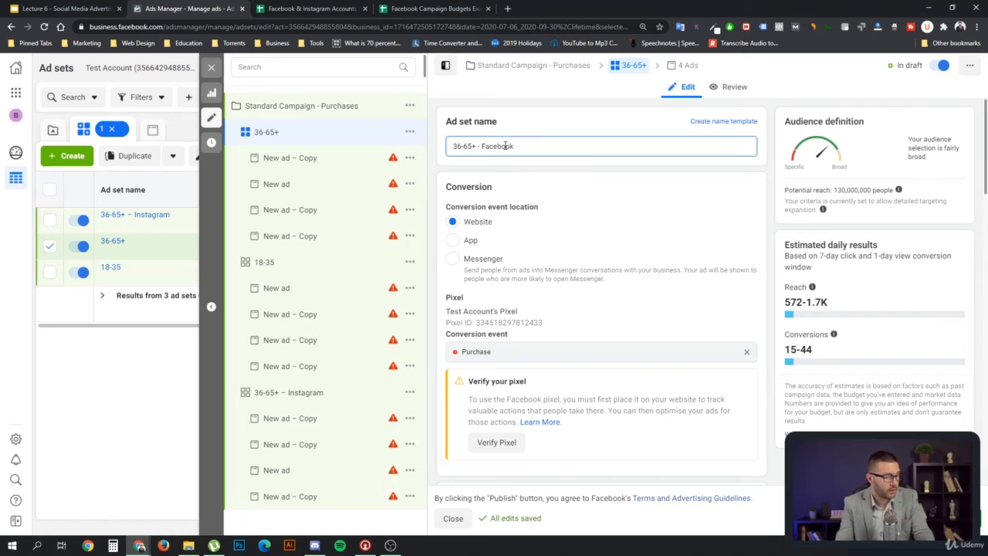
Switch the "36-65+ - Facebook" ad set to manual placements on Facebook only, excluding Instagram, Audience Network and Messenger, and close its editor.
scroll(626, 262, down, 10)
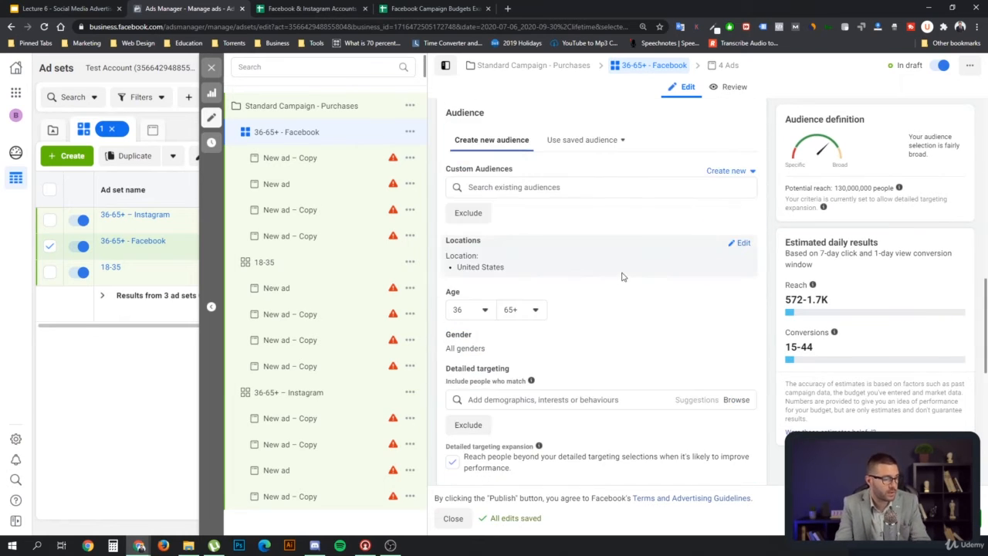
scroll(624, 277, down, 8)
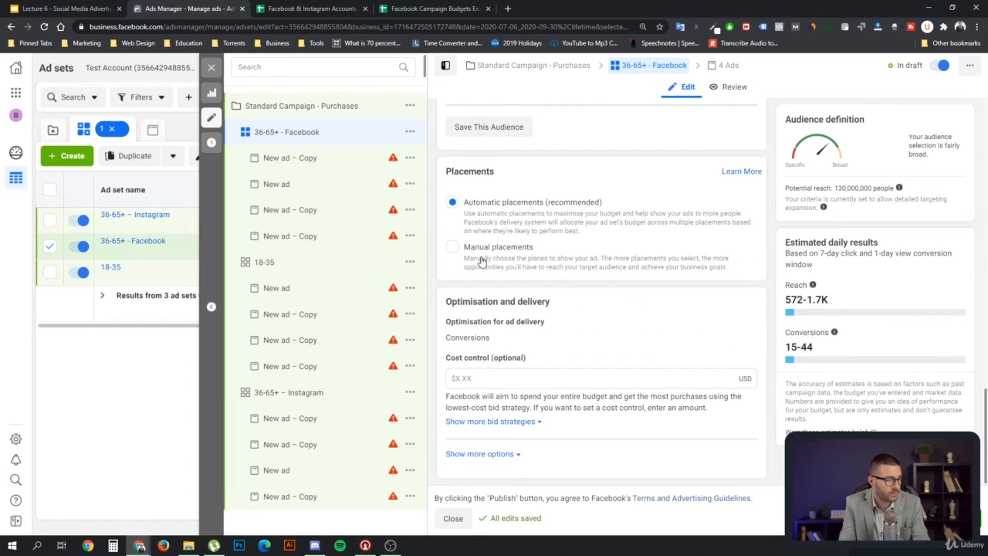
click(452, 246)
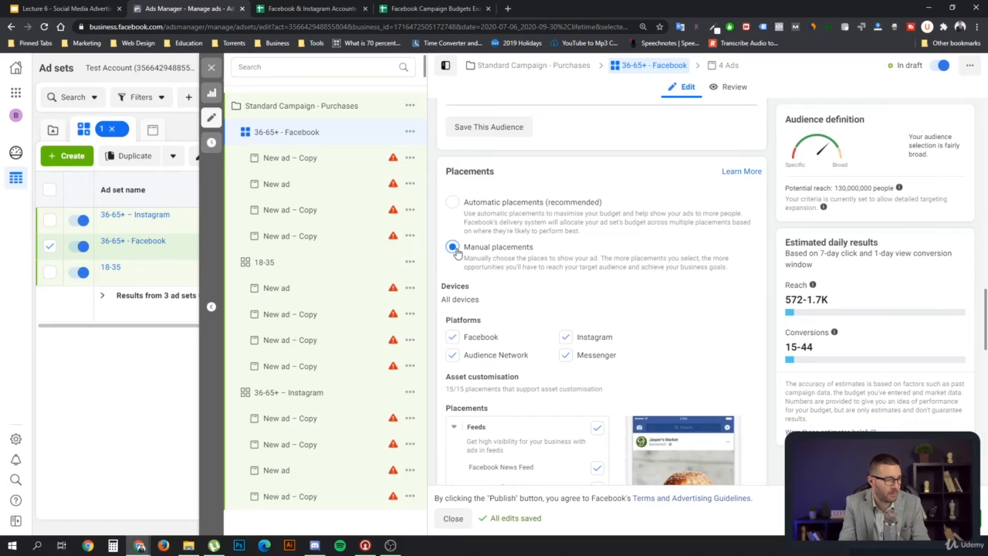
click(567, 357)
click(565, 338)
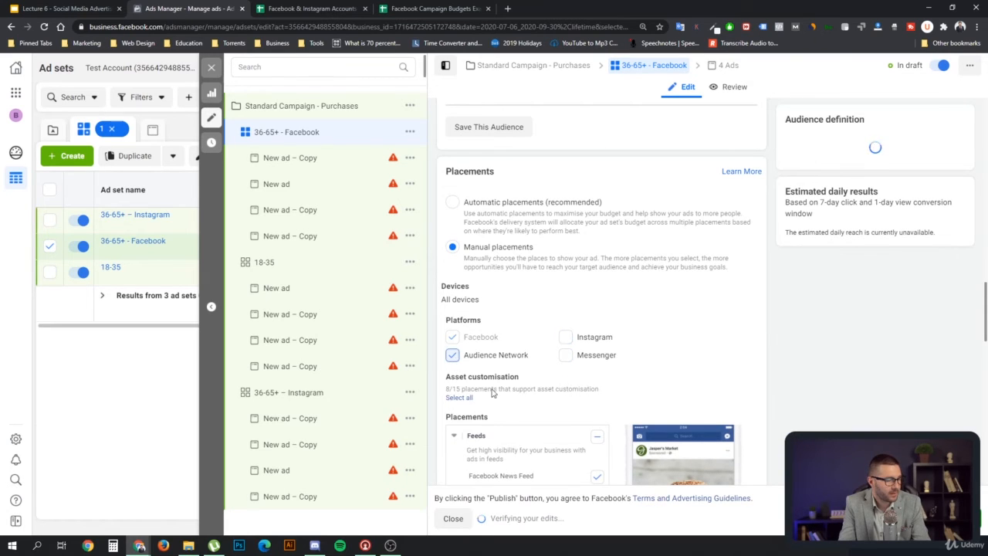
click(452, 354)
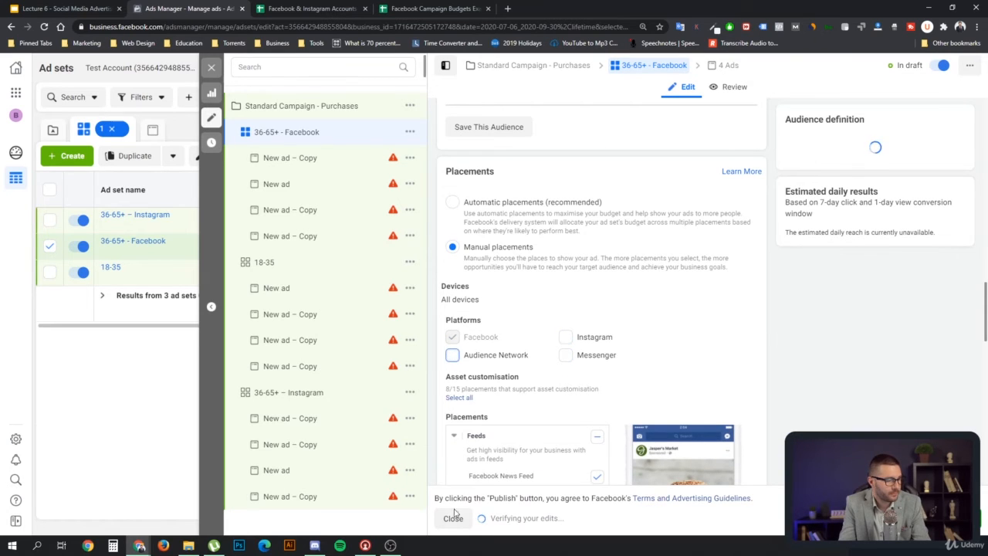
click(212, 68)
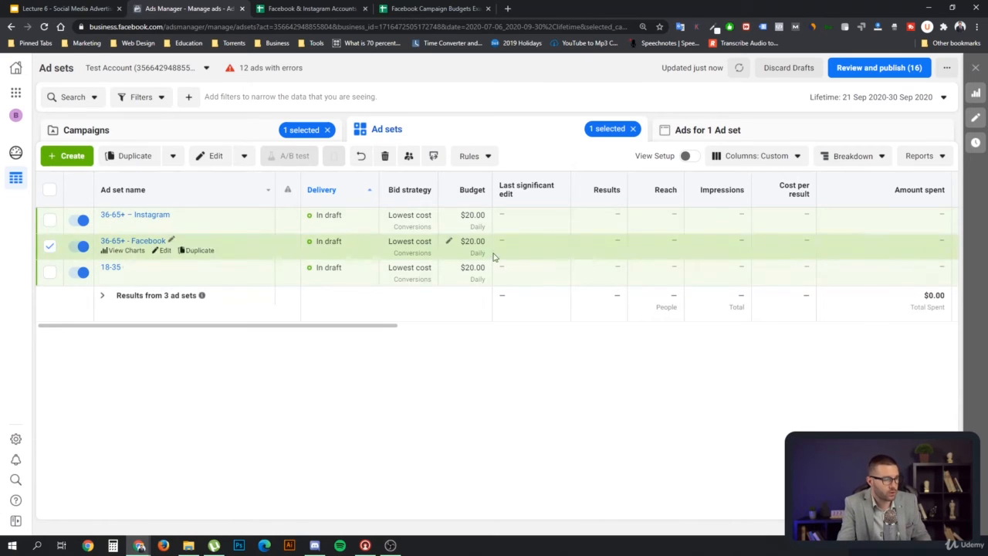
Set the daily budget of the "18-35" ad set to $50.00 and save it to draft.
click(49, 247)
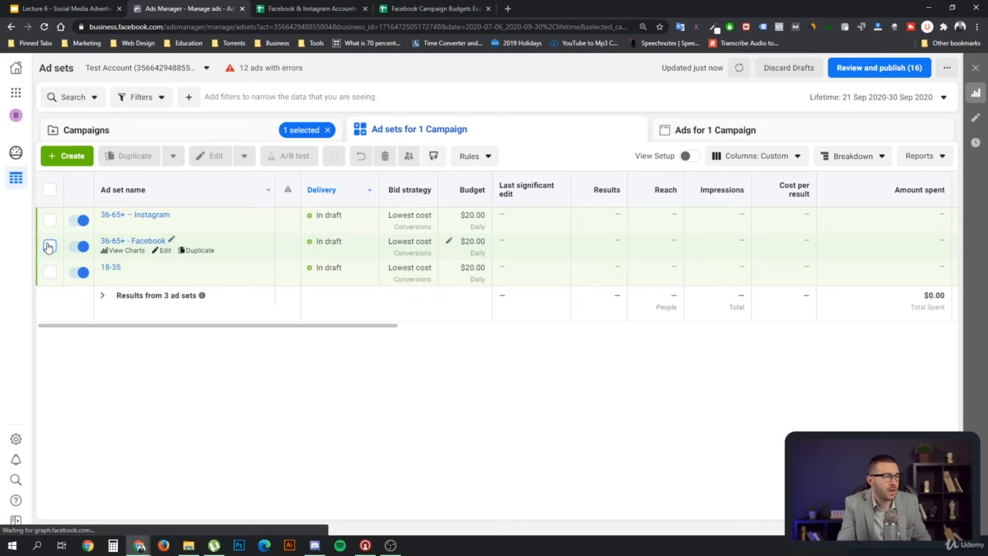
click(469, 268)
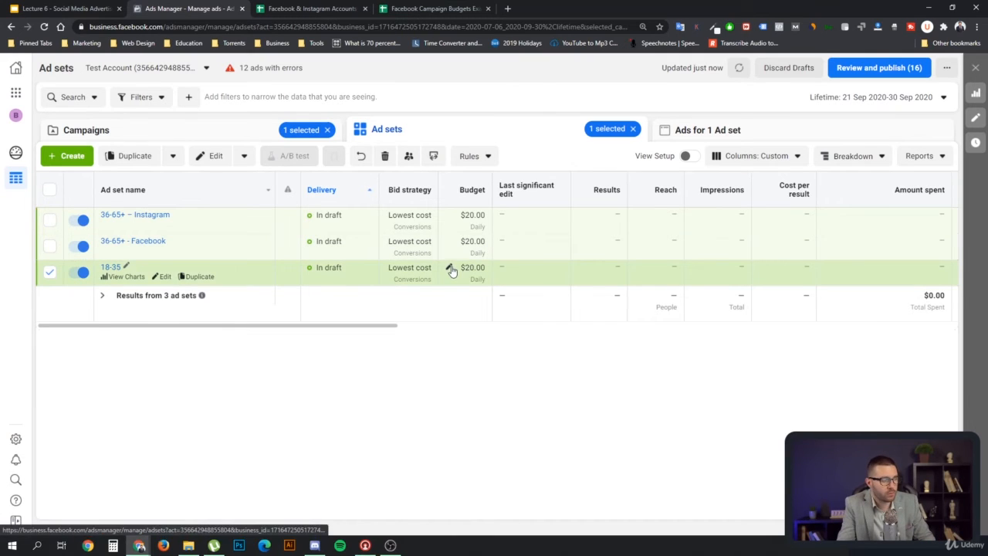
click(450, 267)
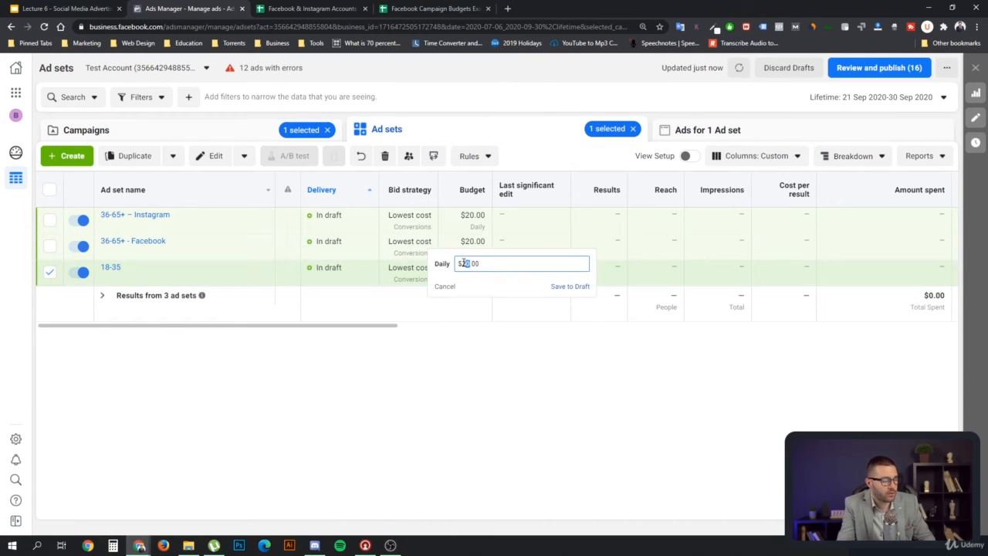
click(569, 288)
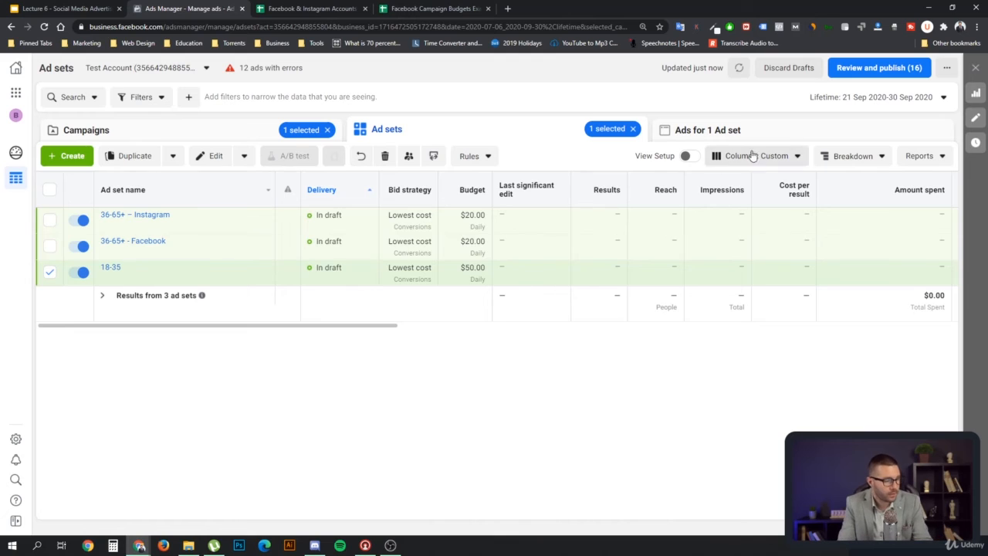
Duplicate the "Standard Campaign - Purchases" campaign once, showing existing reactions, comments and shares on new ads, and close the copy's editor.
click(199, 131)
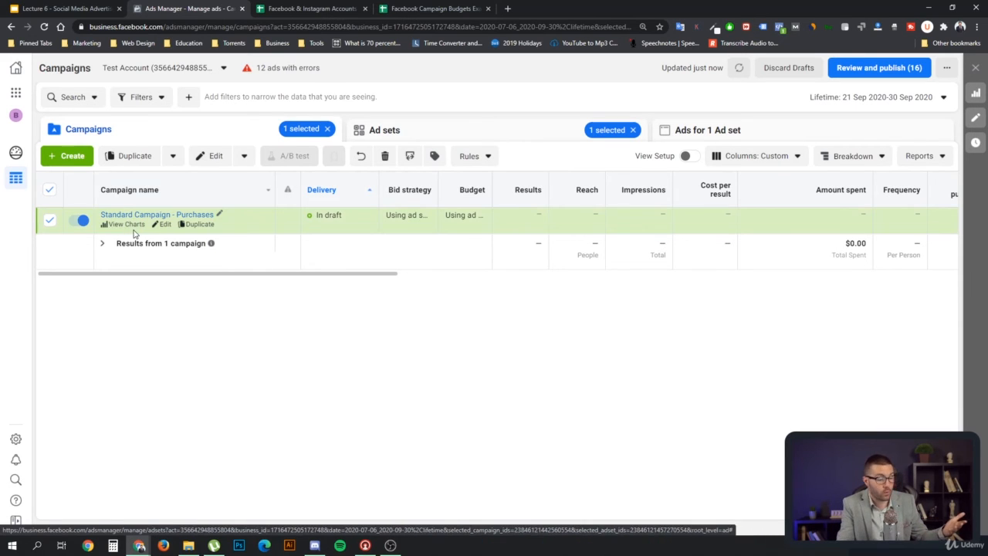
click(128, 156)
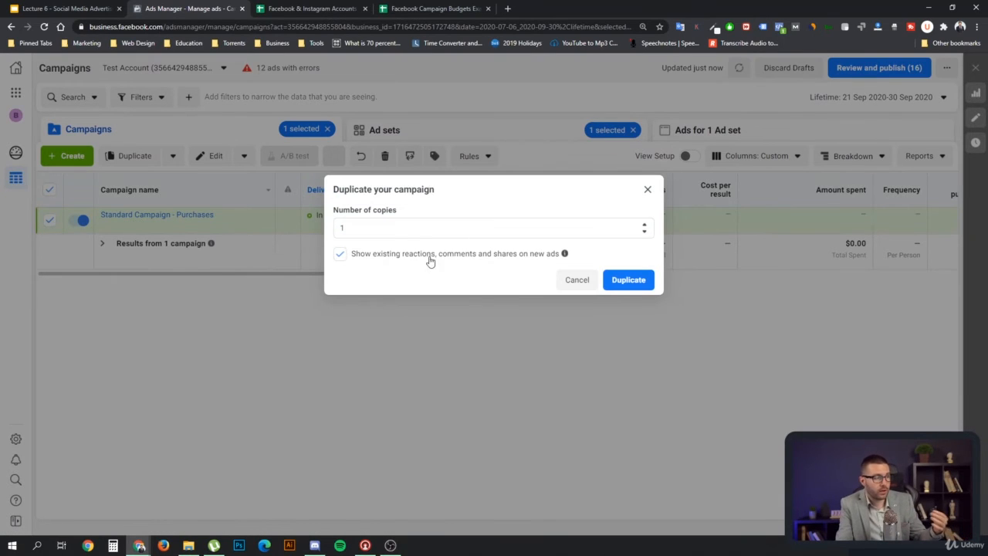
click(617, 281)
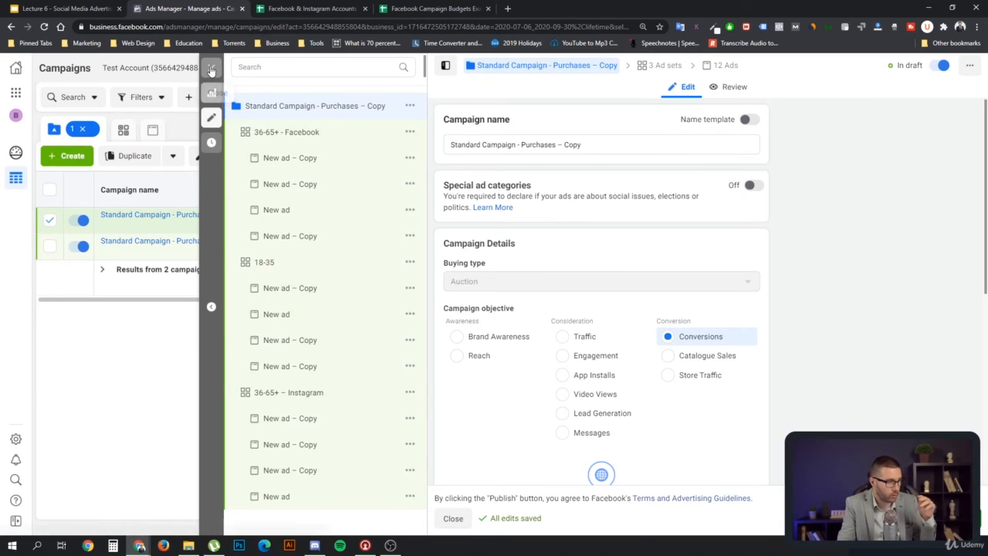
click(211, 71)
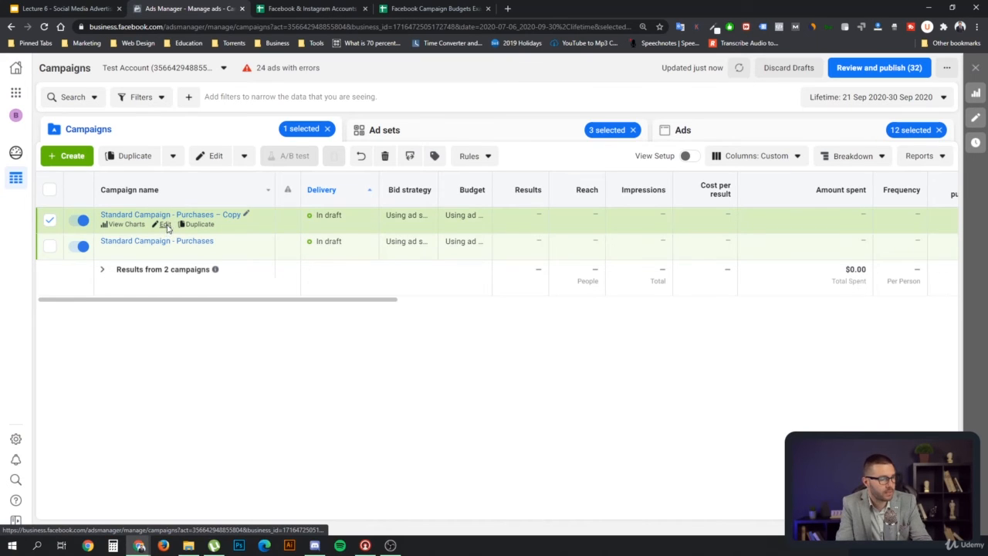
Change the copied campaign's objective to Catalogue Sales.
click(165, 225)
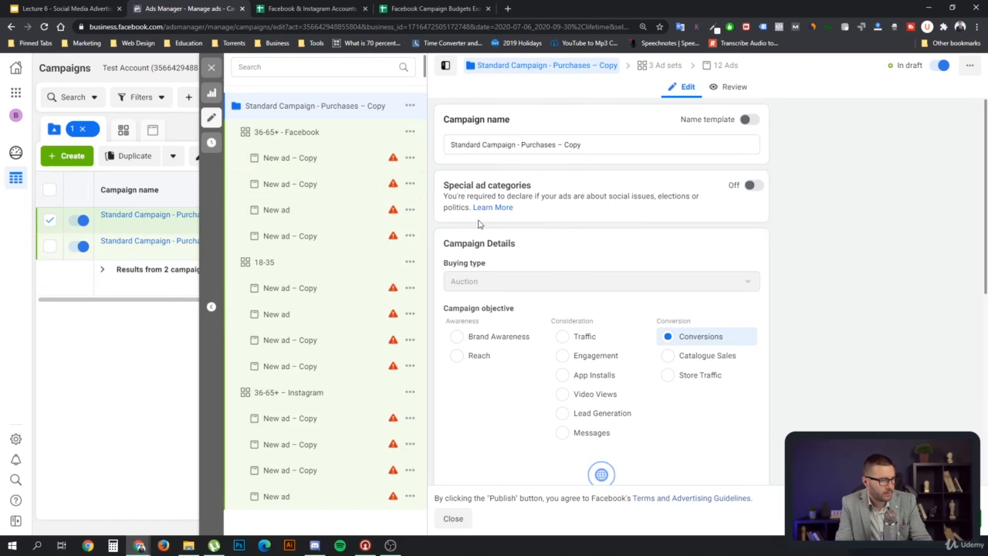
scroll(657, 321, down, 2)
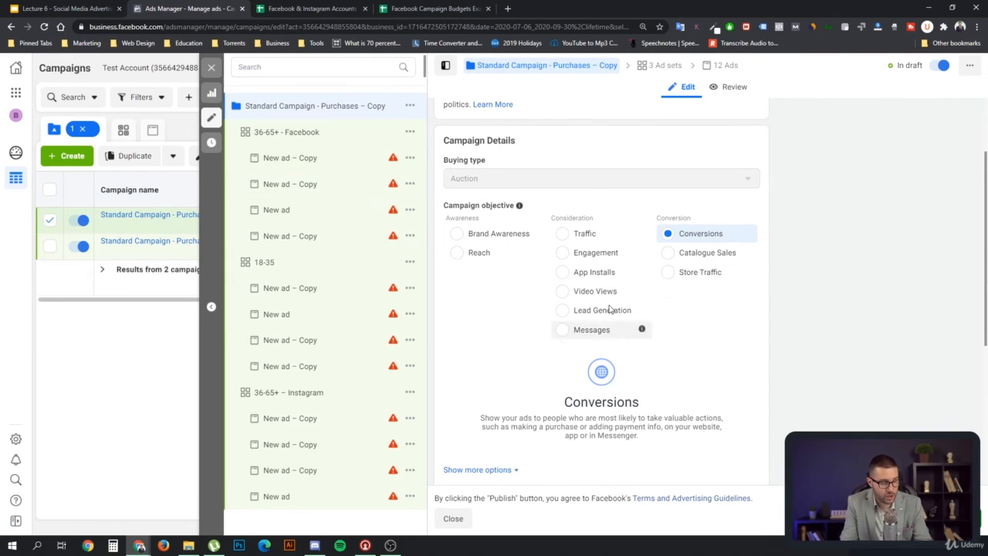
click(667, 255)
click(630, 261)
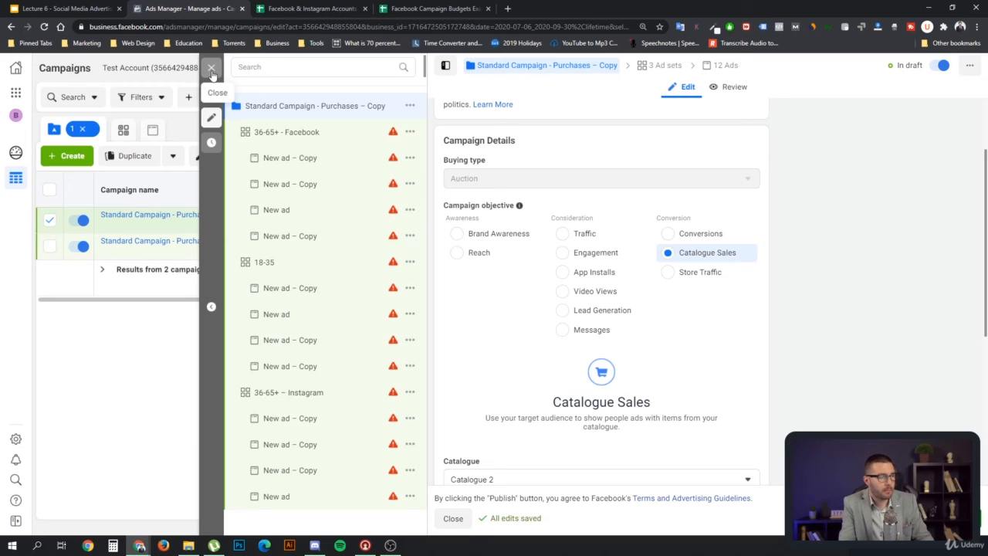
Rename the copied campaign as "Standard Campaign - Dynamic Remarketing" and close its editor.
scroll(559, 252, up, 2)
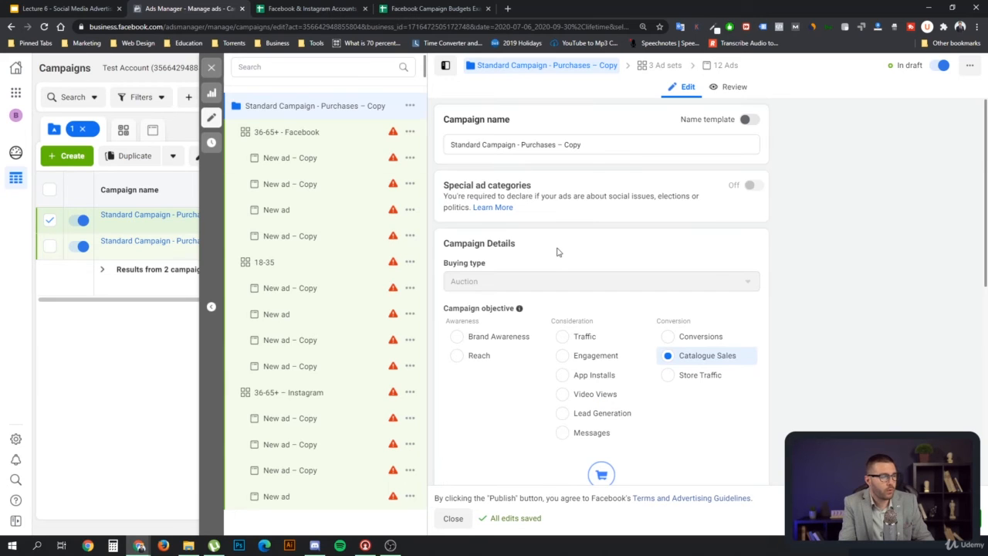
click(540, 144)
drag(523, 145, 556, 145)
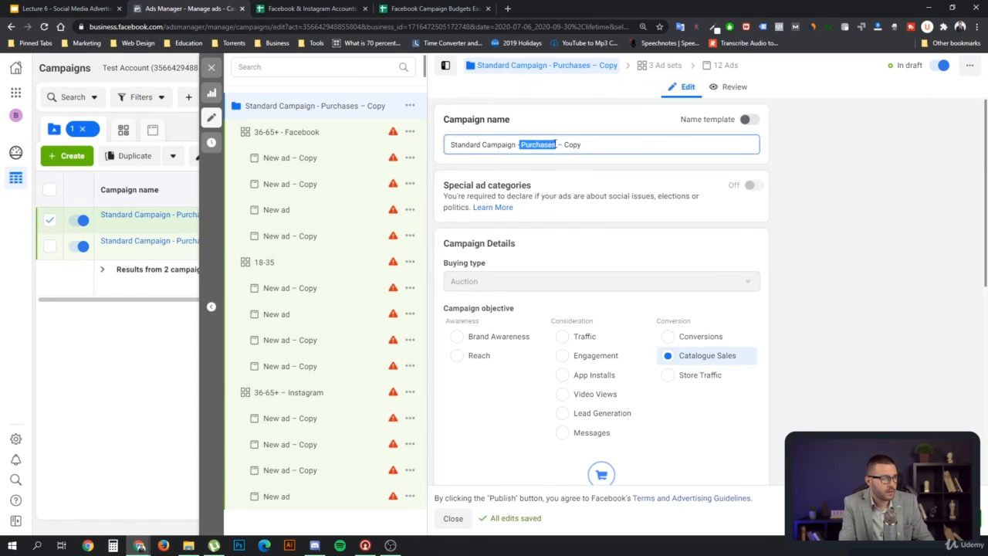
key(BackSpace)
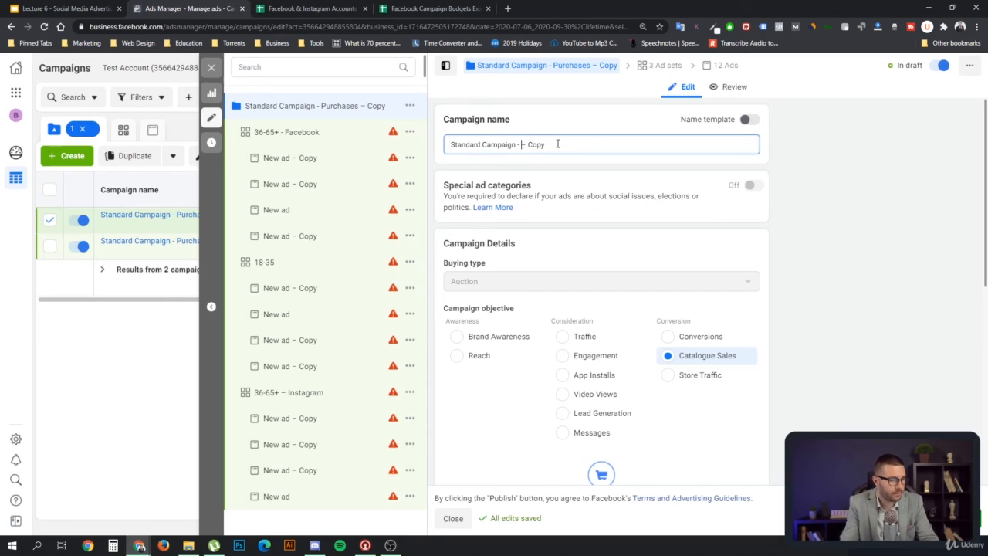
text(Dynami)
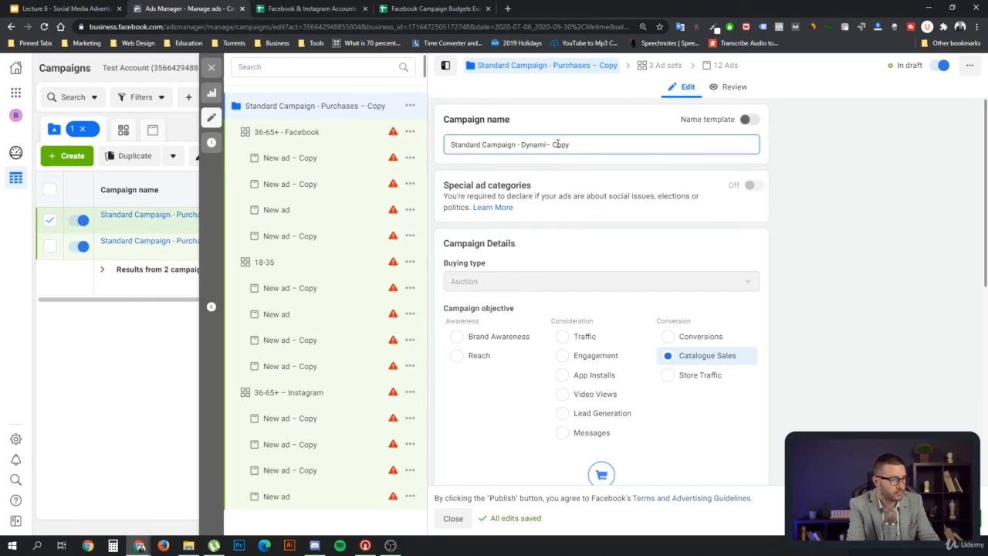
text(c Remar)
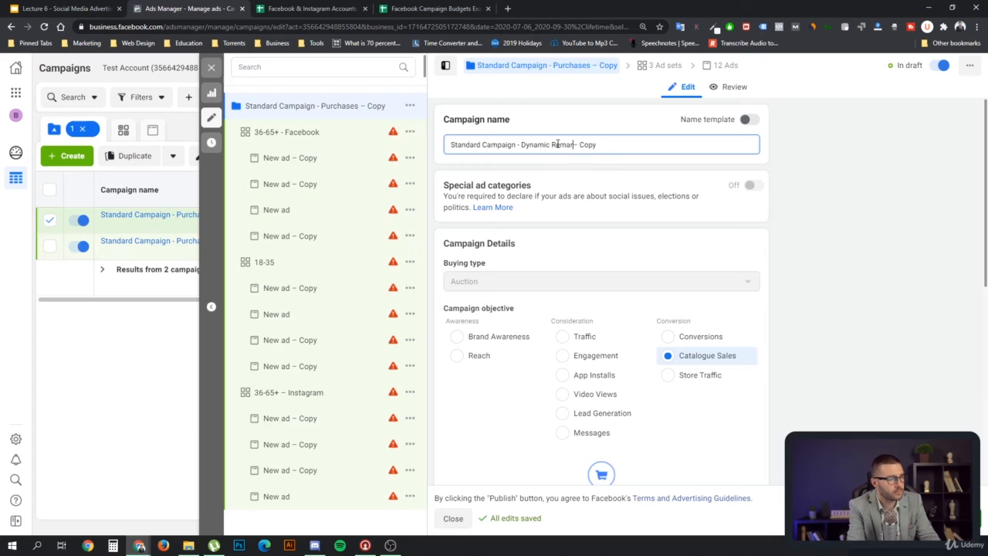
text(keting)
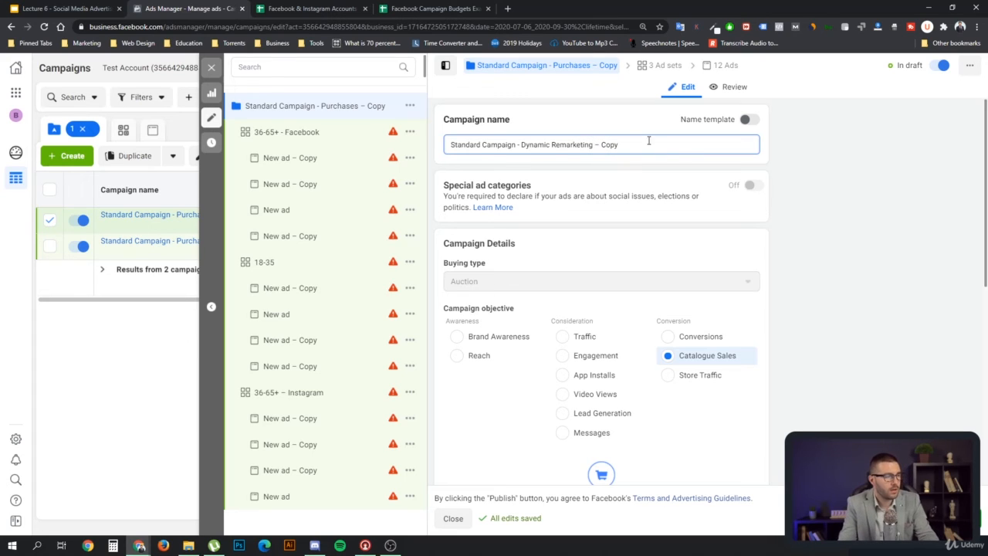
drag(627, 143, 595, 146)
key(BackSpace)
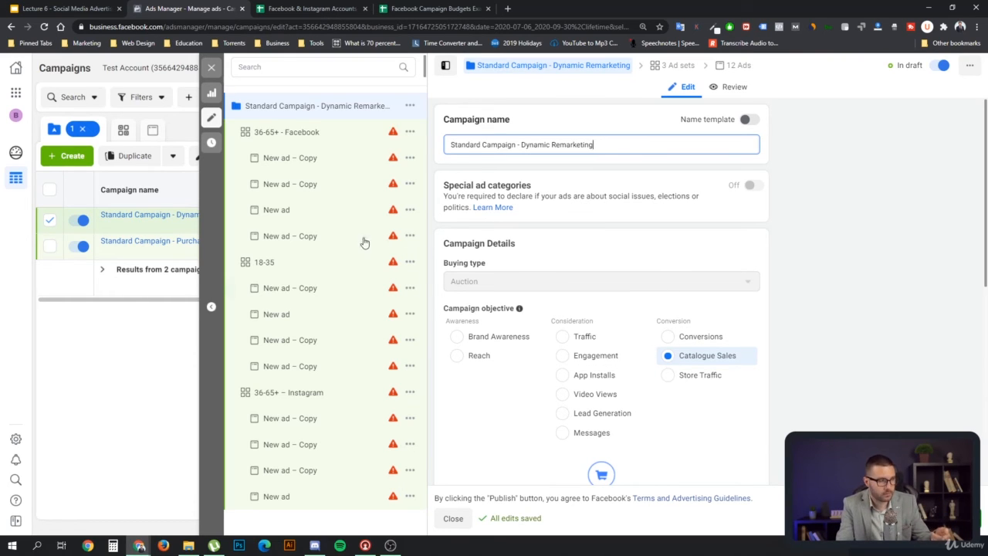
click(212, 71)
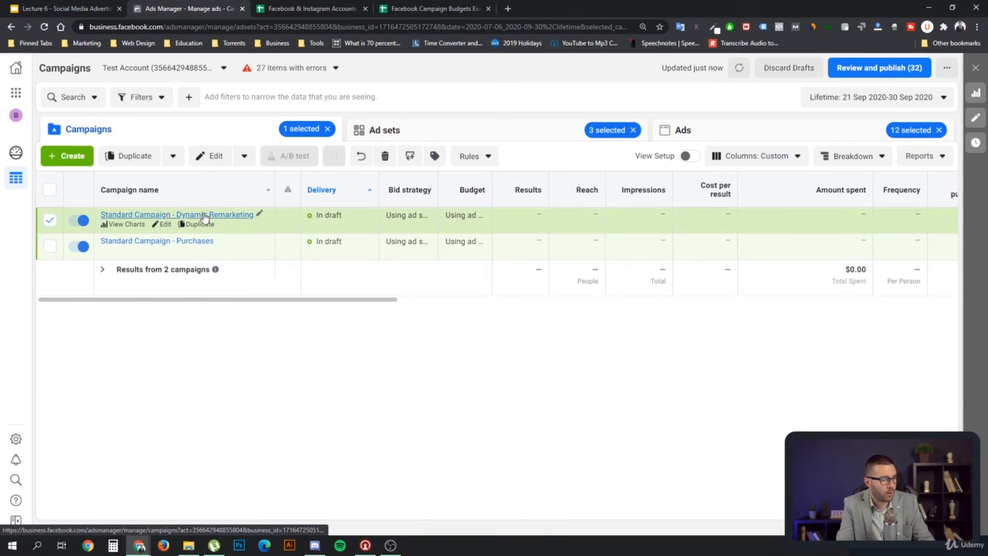
Select all six ad sets listed under the Dynamic Remarketing campaign and delete them.
click(212, 215)
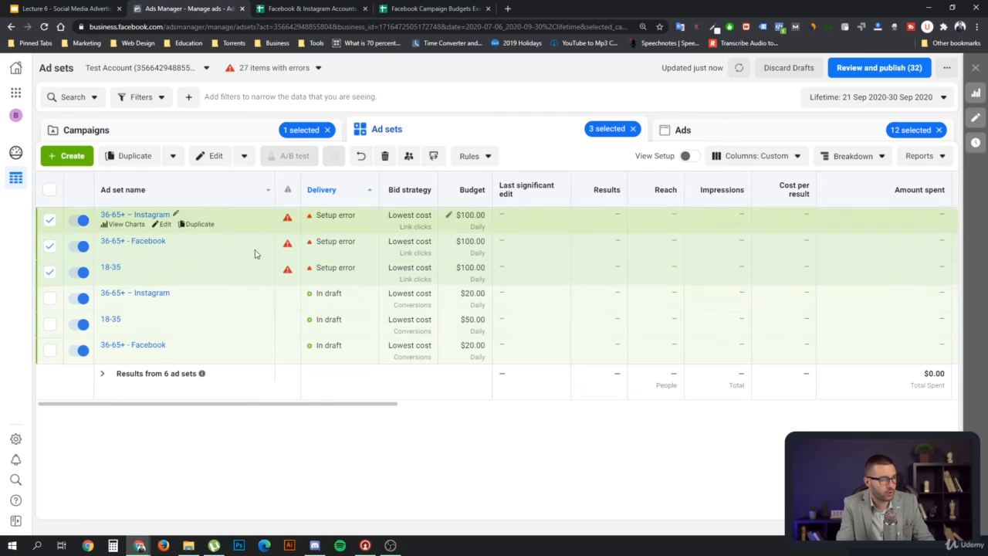
click(49, 351)
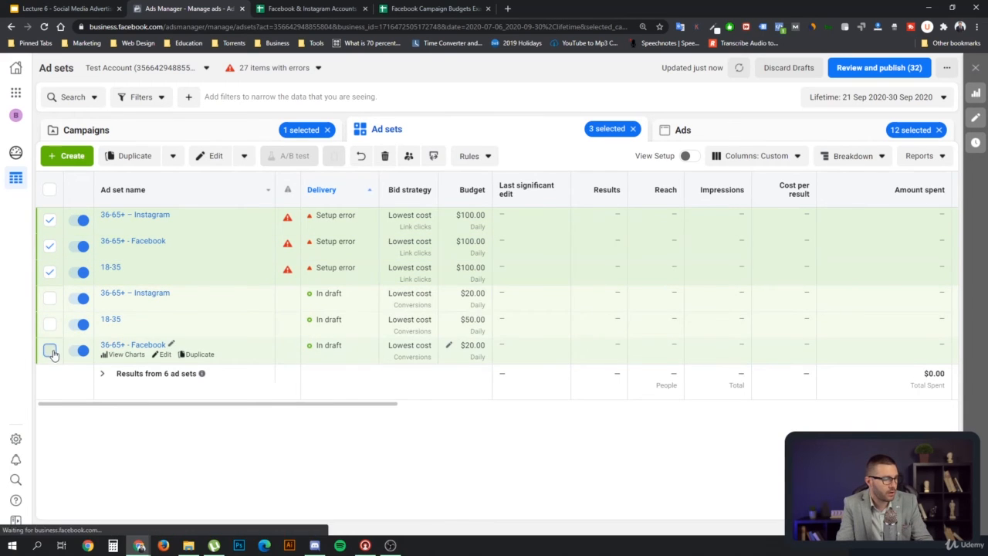
click(49, 350)
click(50, 351)
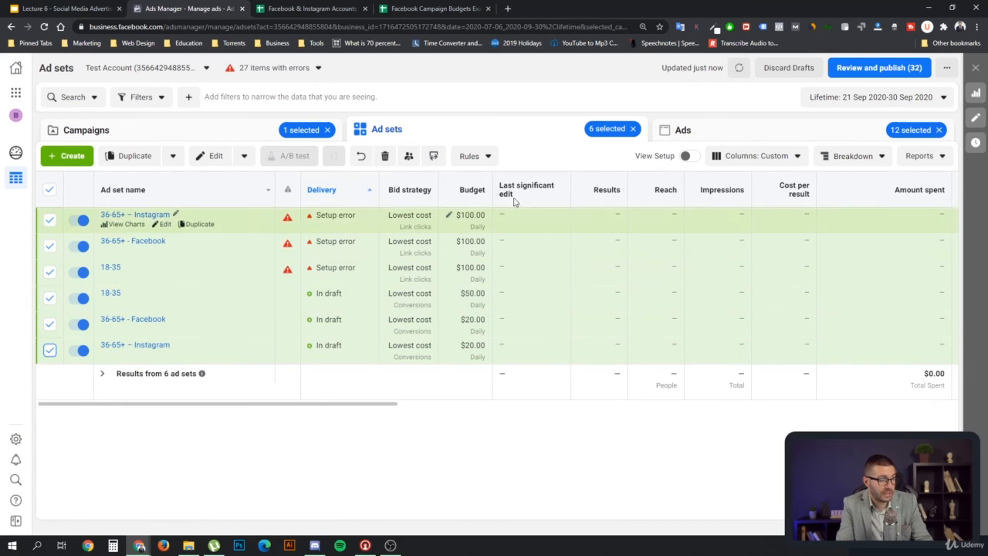
click(214, 132)
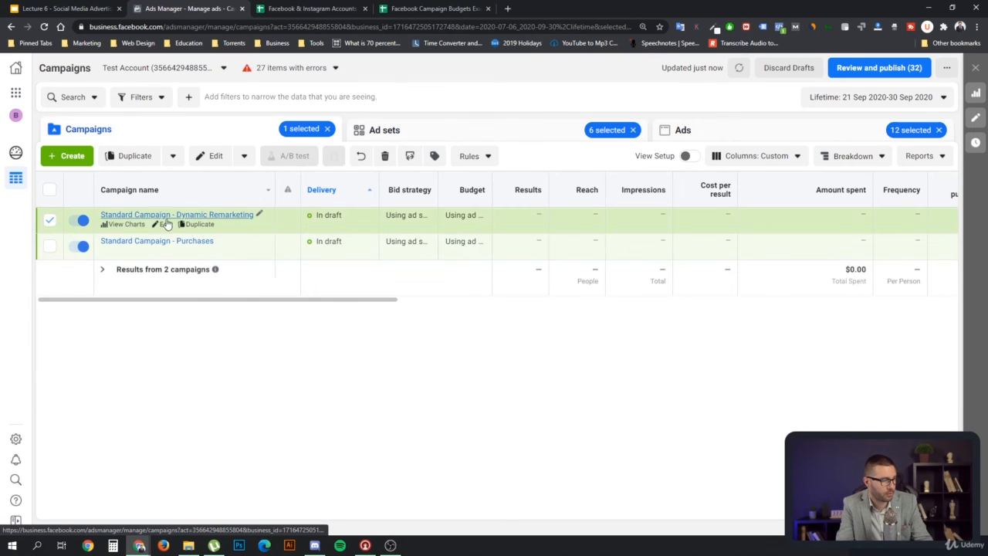
click(448, 130)
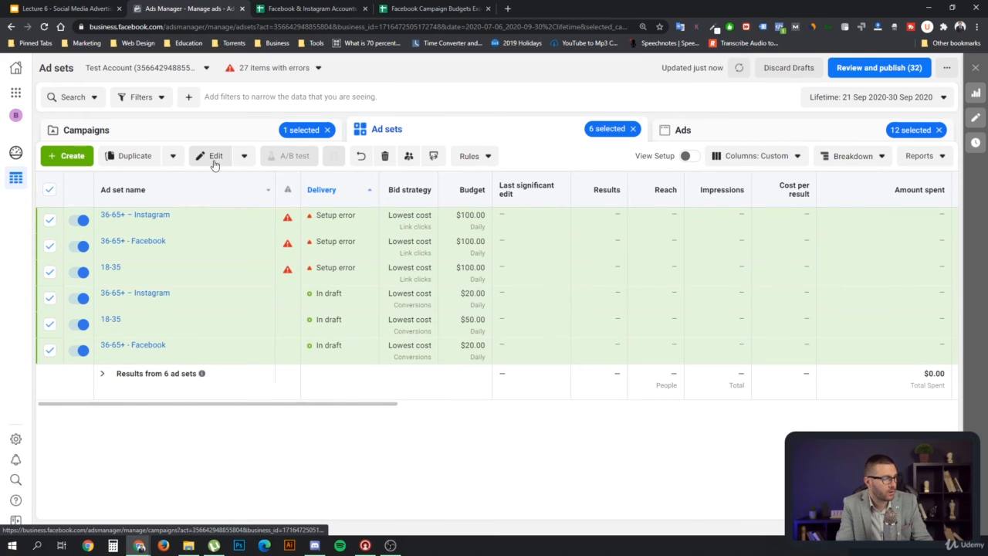
click(385, 157)
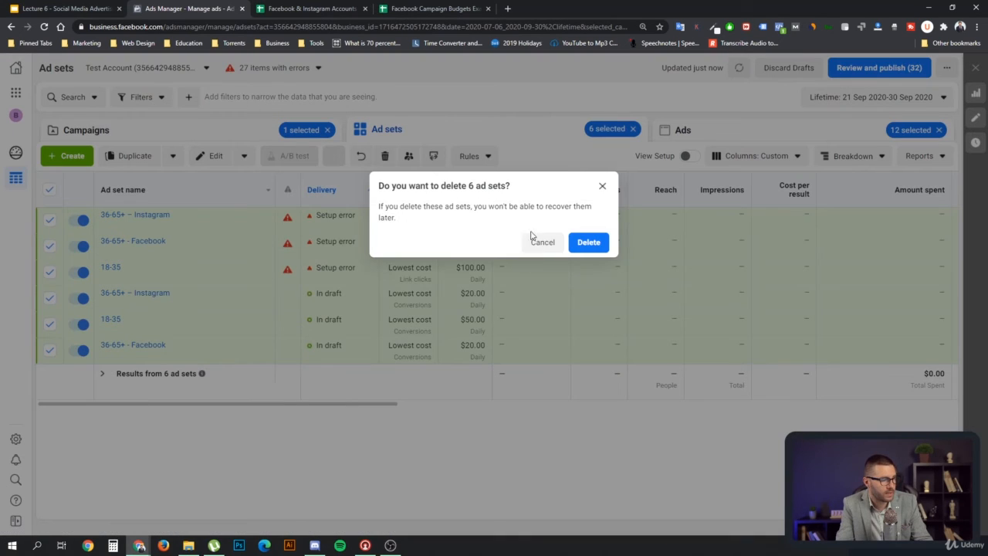
click(589, 241)
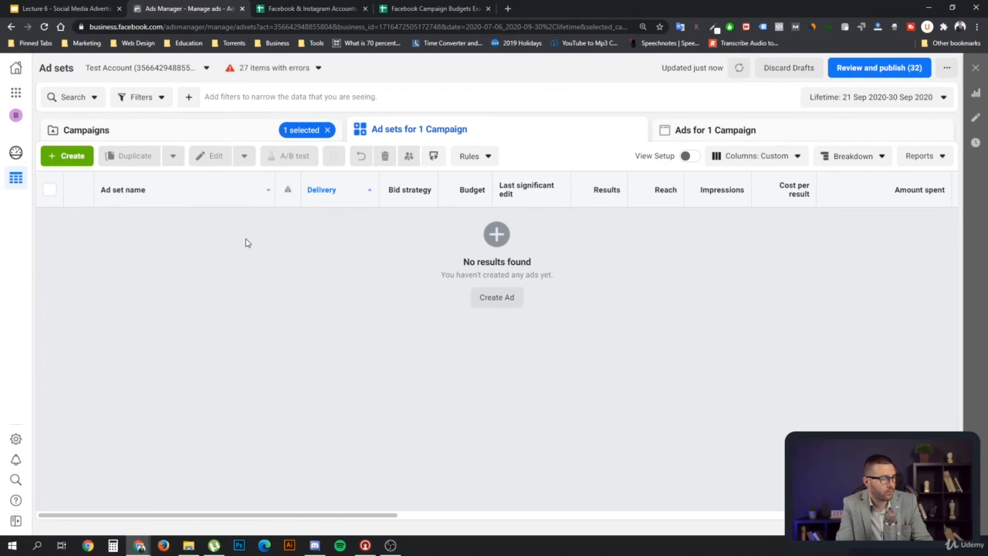
Create an ad set named "Add to Cart Remarketing" with a new ad in the existing "Standard Campaign - Dynamic Remarketing" campaign.
click(69, 158)
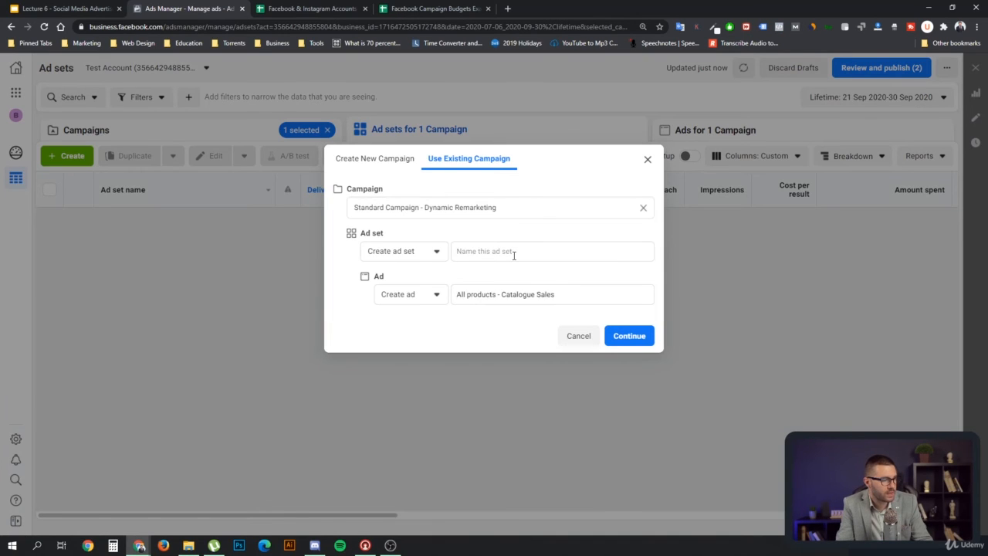
click(513, 254)
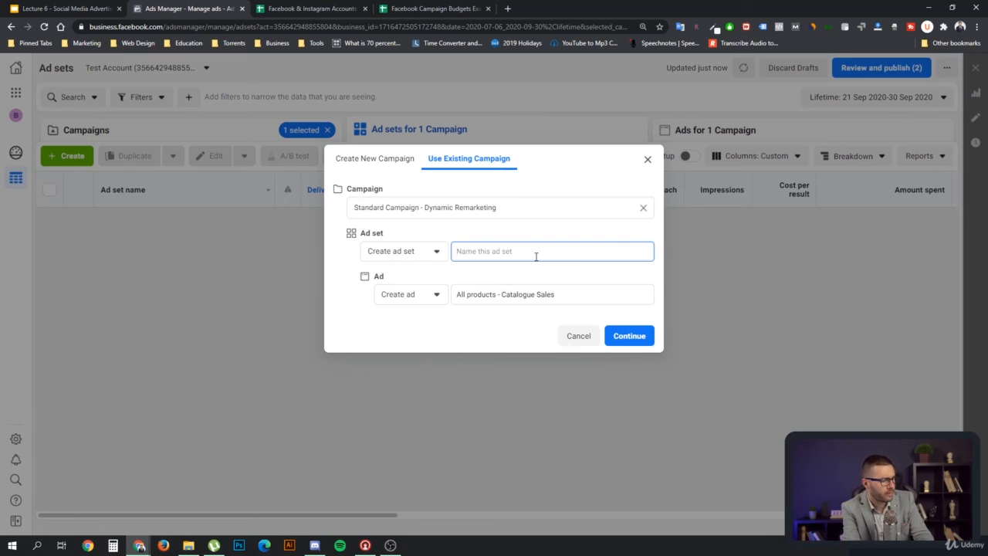
text(Remarketi)
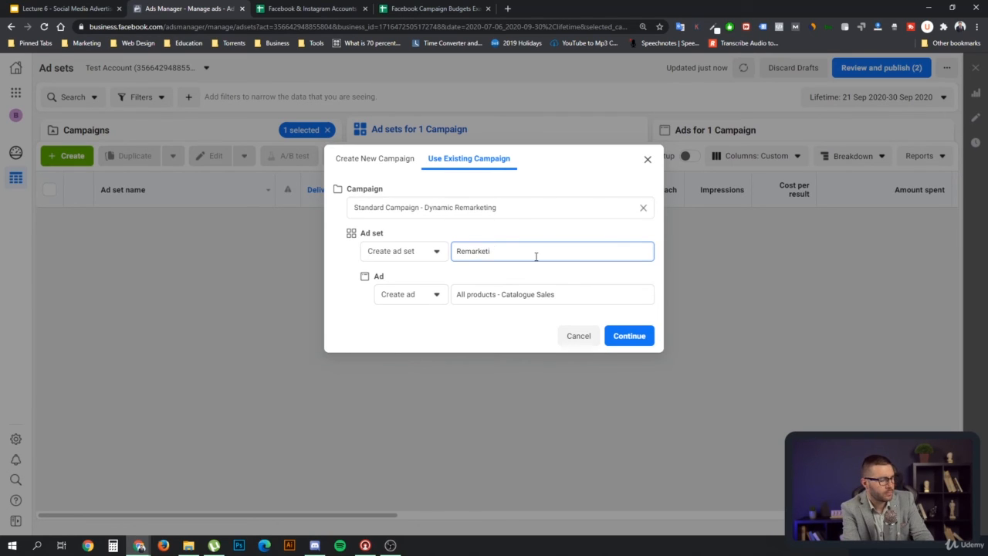
key(BackSpace)
key(BackSpace)
key(BackSpace)
key(BackSpace)
key(BackSpace)
key(BackSpace)
key(BackSpace)
key(BackSpace)
key(BackSpace)
text(Add to Cart)
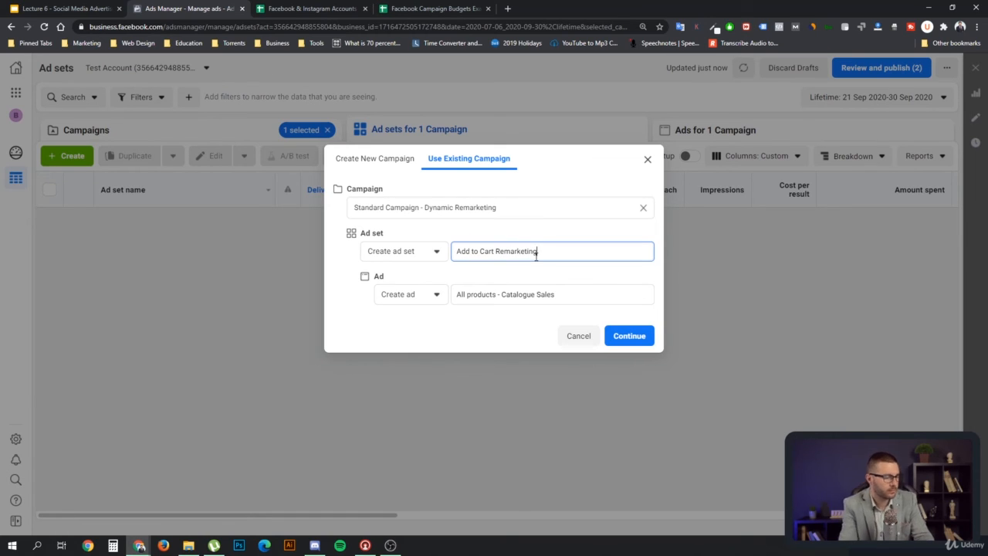
click(632, 337)
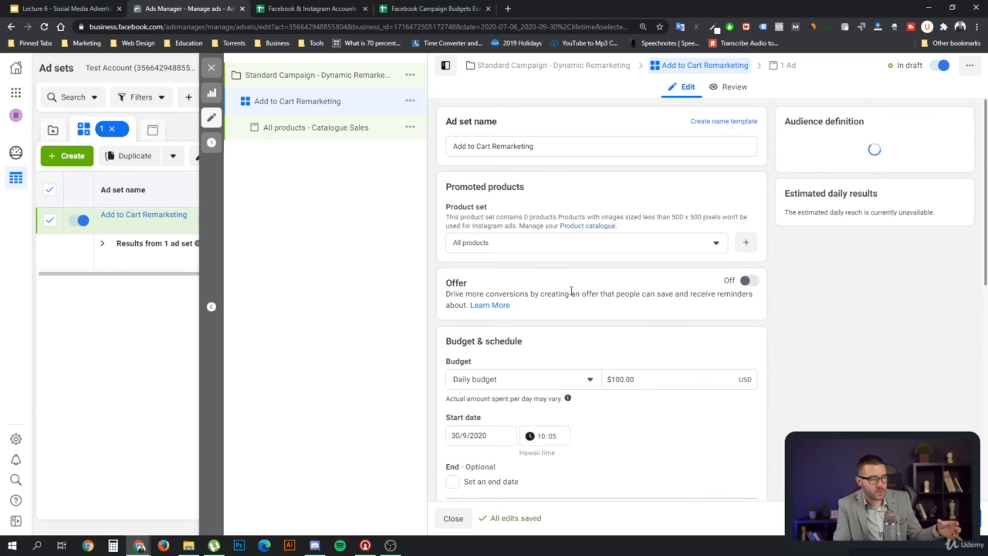
Review the new ad set's budget, audience, placement and optimisation settings, and close its editor.
scroll(589, 298, down, 1)
mouse_move(581, 301)
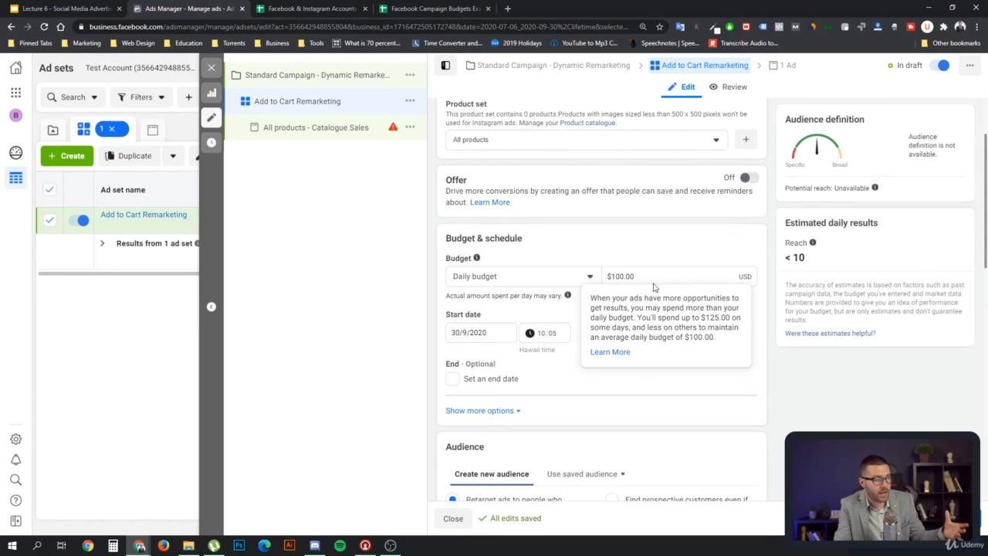
scroll(619, 260, down, 10)
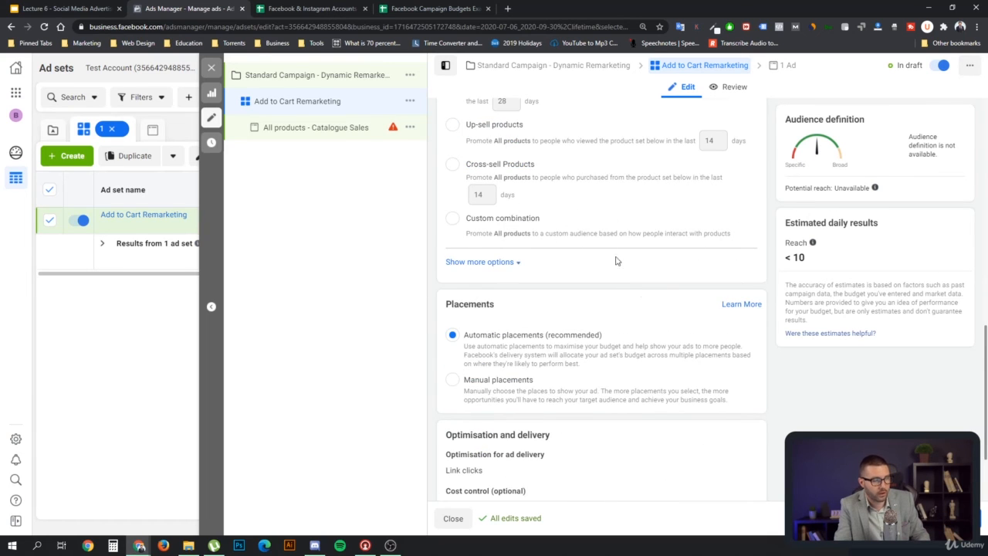
scroll(616, 261, down, 2)
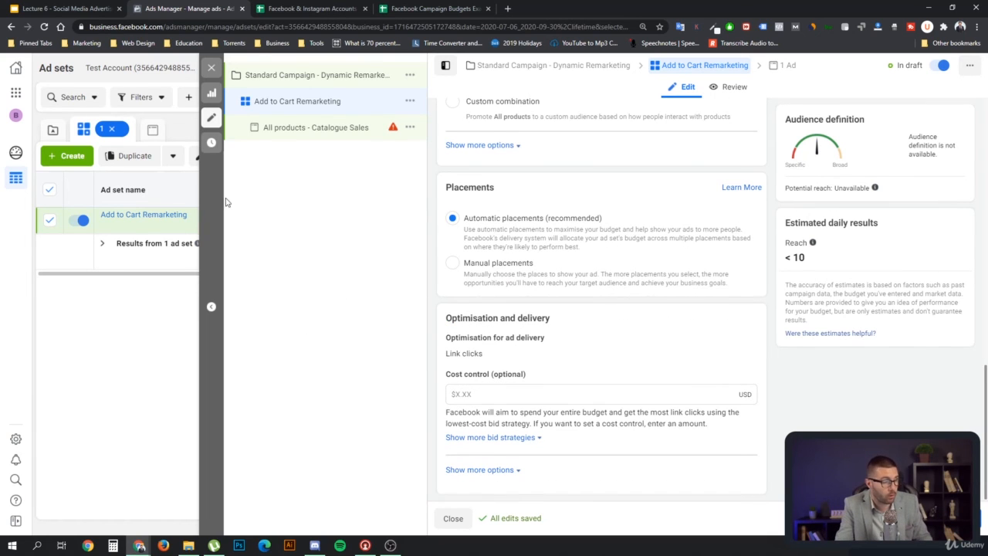
click(211, 67)
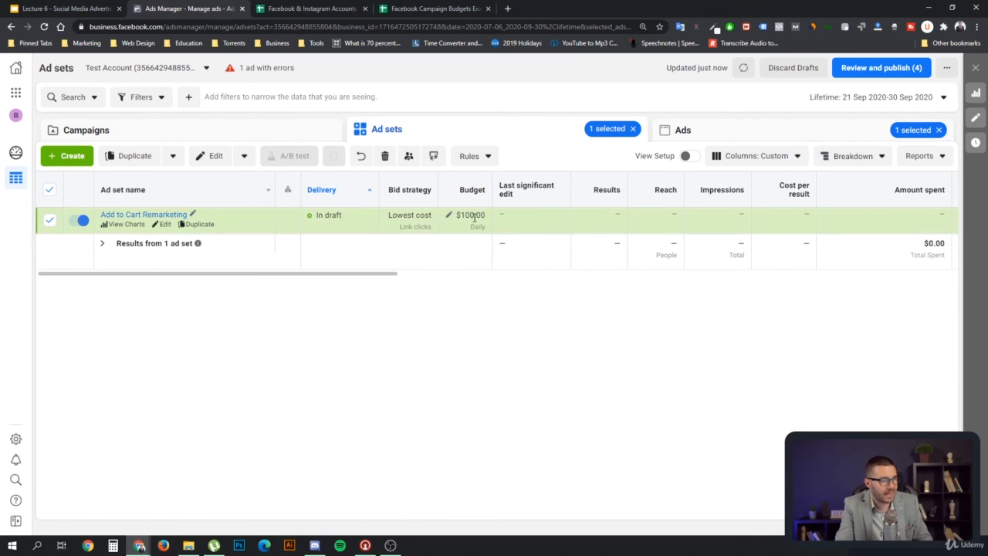
Set the "Add to Cart Remarketing" ad set's daily budget to $15.00 and save it to draft.
click(448, 217)
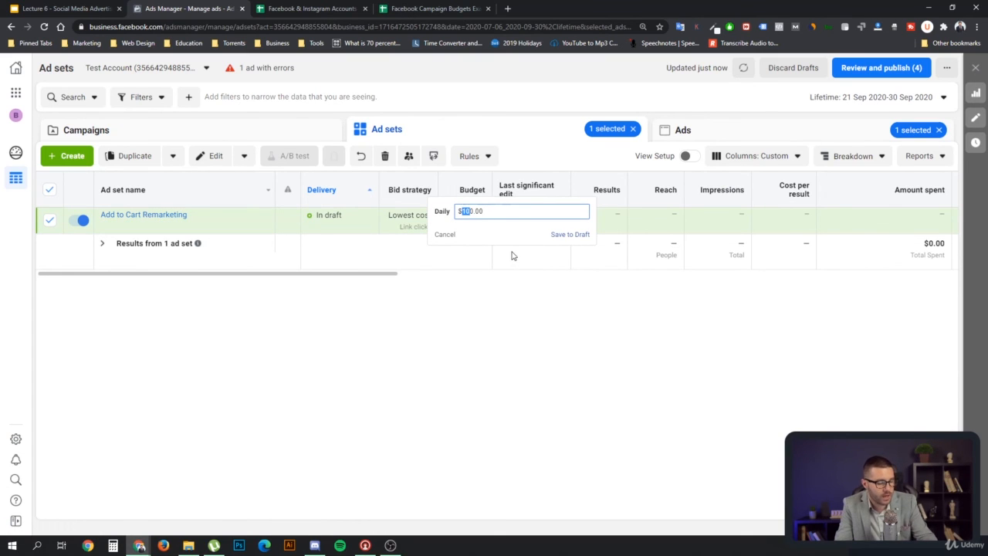
click(473, 213)
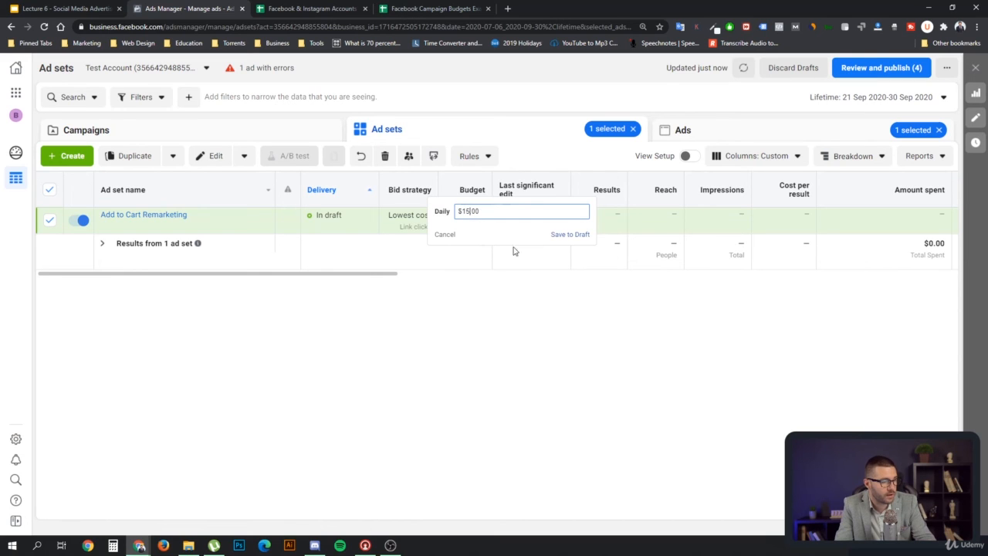
click(569, 235)
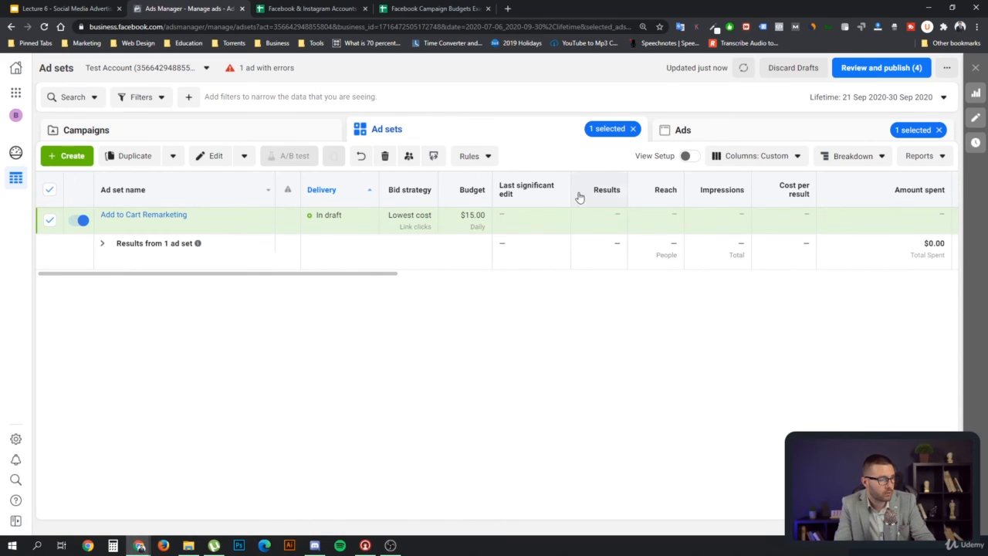
Return to the campaign level and look over the Dynamic Remarketing and Purchases draft campaigns.
click(286, 132)
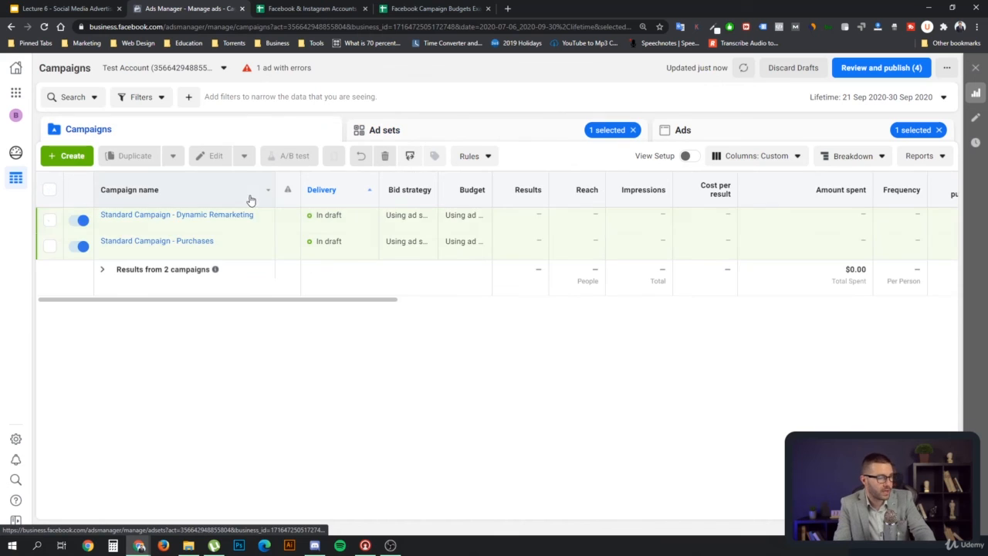
mouse_move(224, 222)
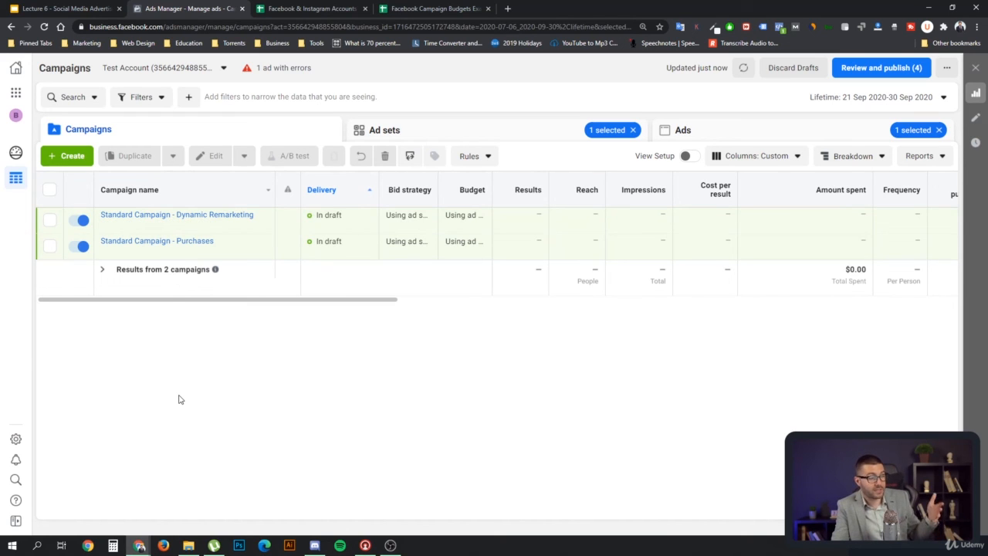
mouse_move(158, 252)
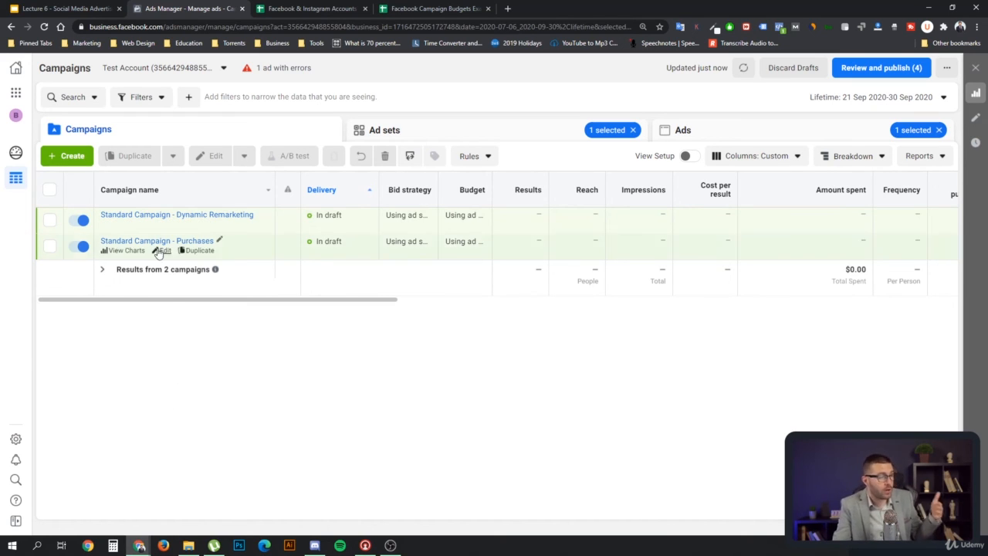